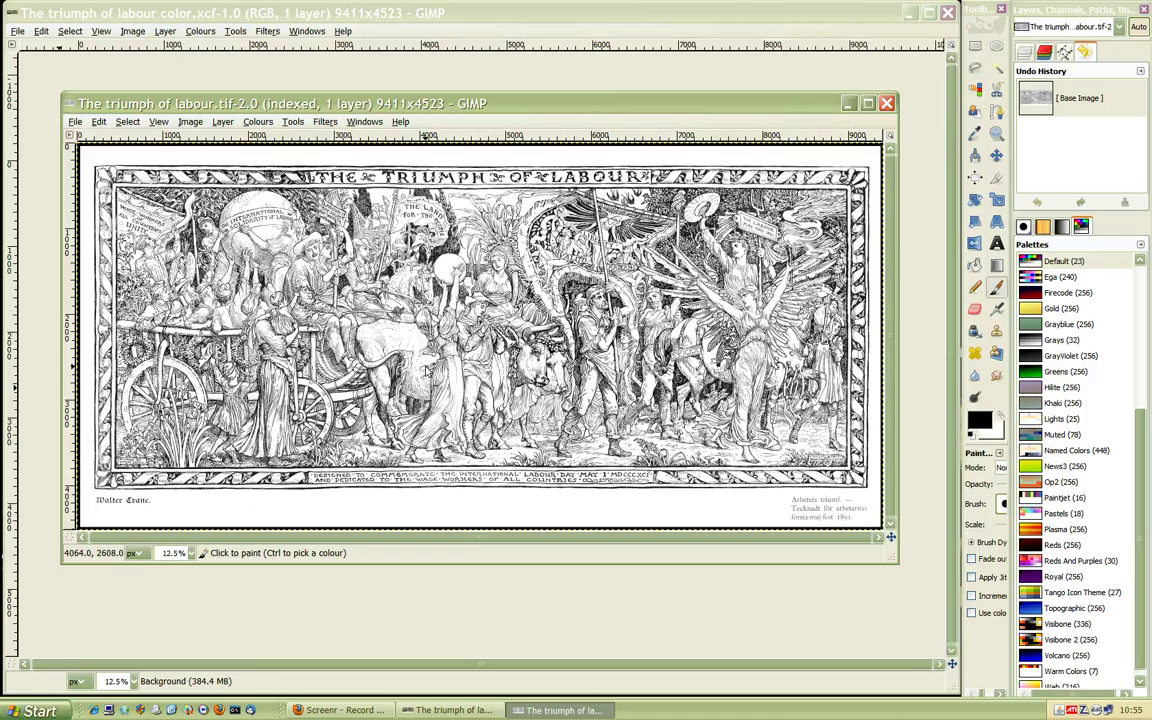
- Zoom in and out on the black-and-white engraving and pan across it to survey the linework
{"action": "scroll", "coordinate": [425, 370], "scroll_direction": "up", "scroll_amount": 1}
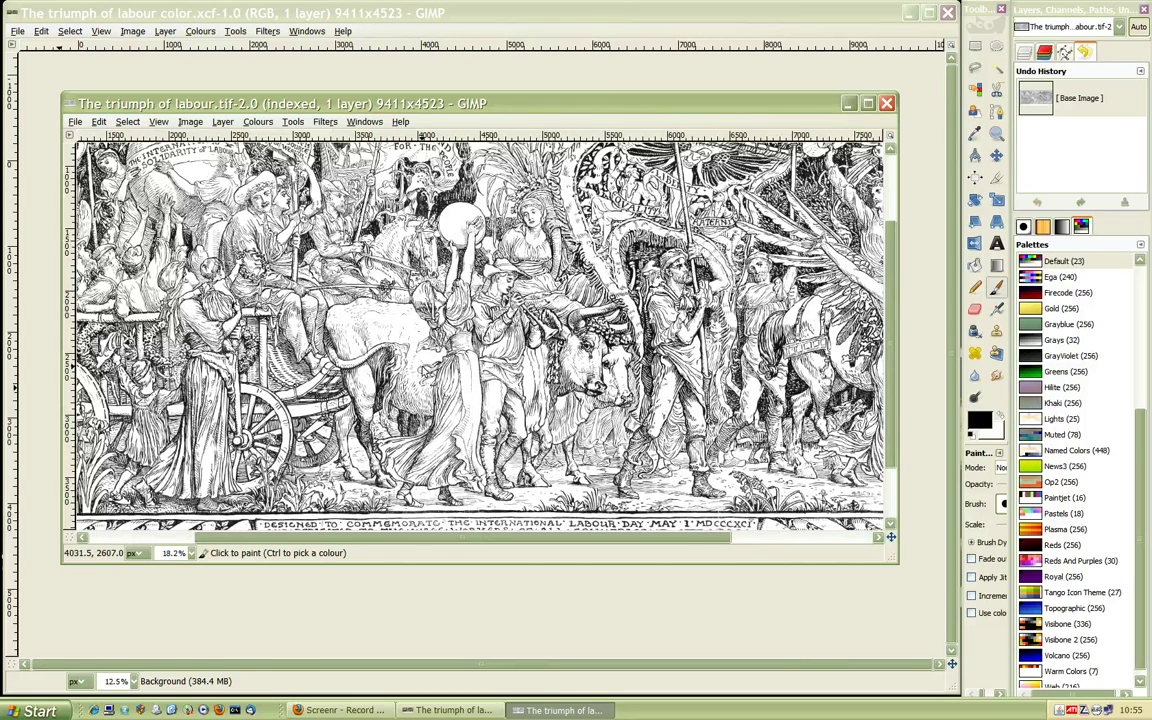
{"action": "scroll", "coordinate": [423, 370], "scroll_direction": "up", "scroll_amount": 1}
{"action": "scroll", "coordinate": [420, 372], "scroll_direction": "up", "scroll_amount": 1}
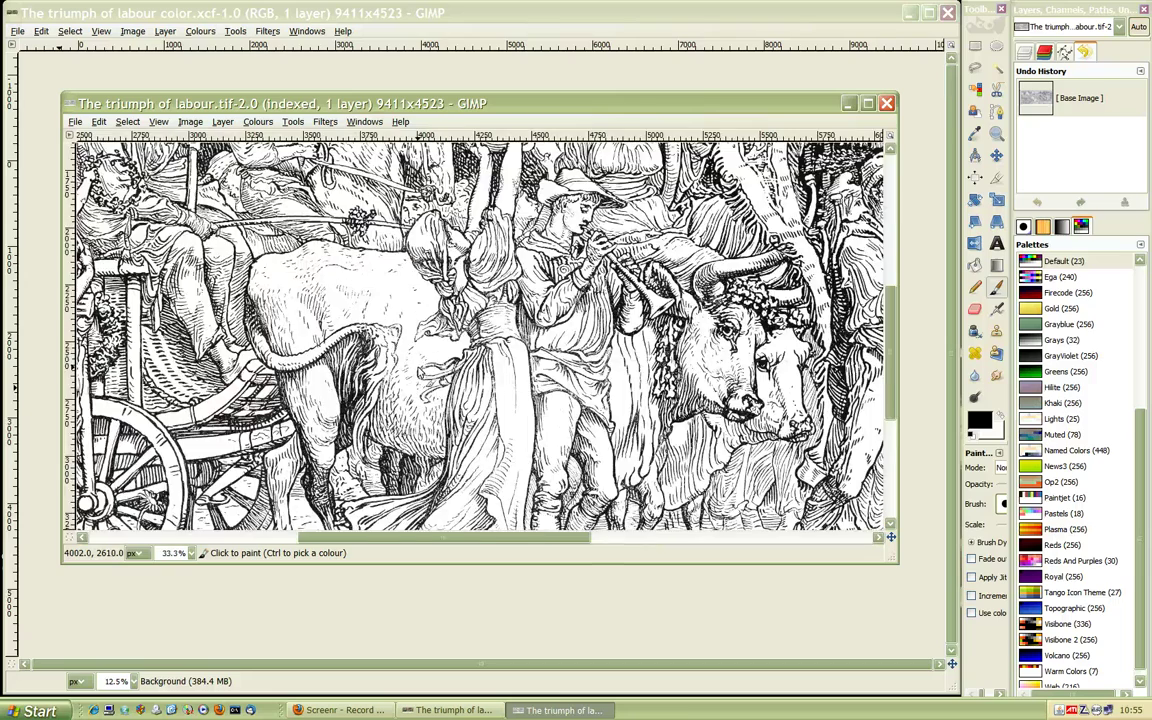
{"action": "scroll", "coordinate": [378, 335], "scroll_direction": "up", "scroll_amount": 2}
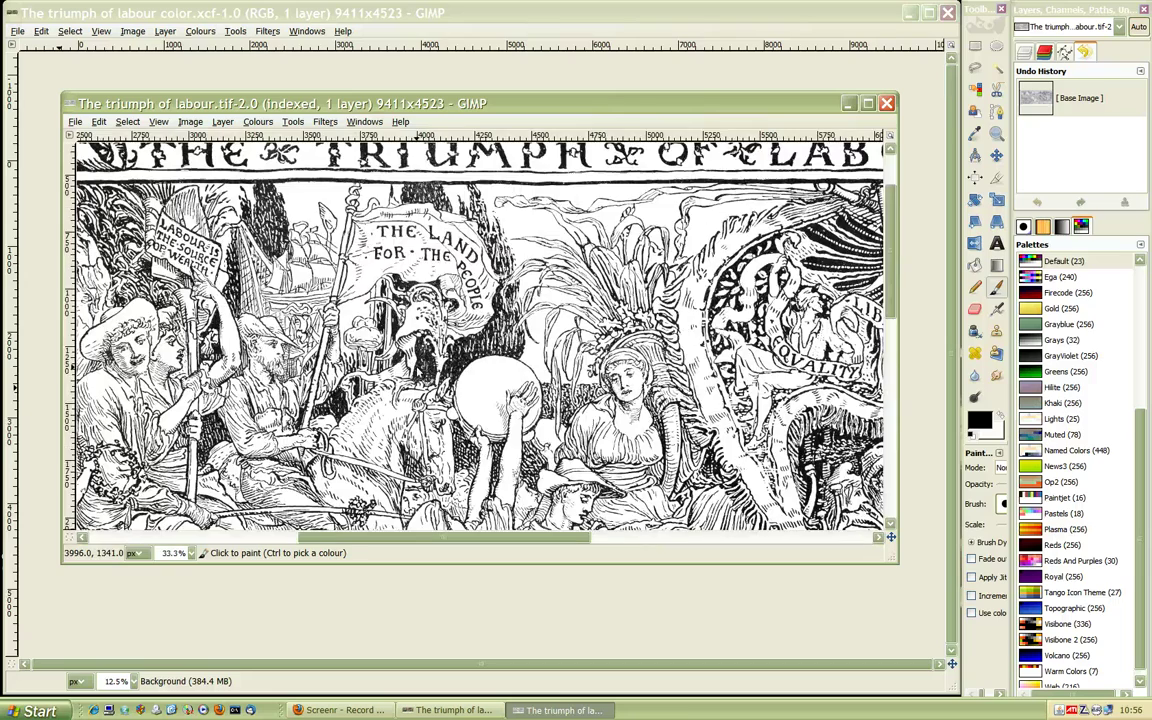
{"action": "scroll", "coordinate": [376, 335], "scroll_direction": "up", "scroll_amount": 2}
{"action": "scroll", "coordinate": [423, 350], "scroll_direction": "up", "scroll_amount": 1}
{"action": "scroll", "coordinate": [423, 350], "scroll_direction": "down", "scroll_amount": 2}
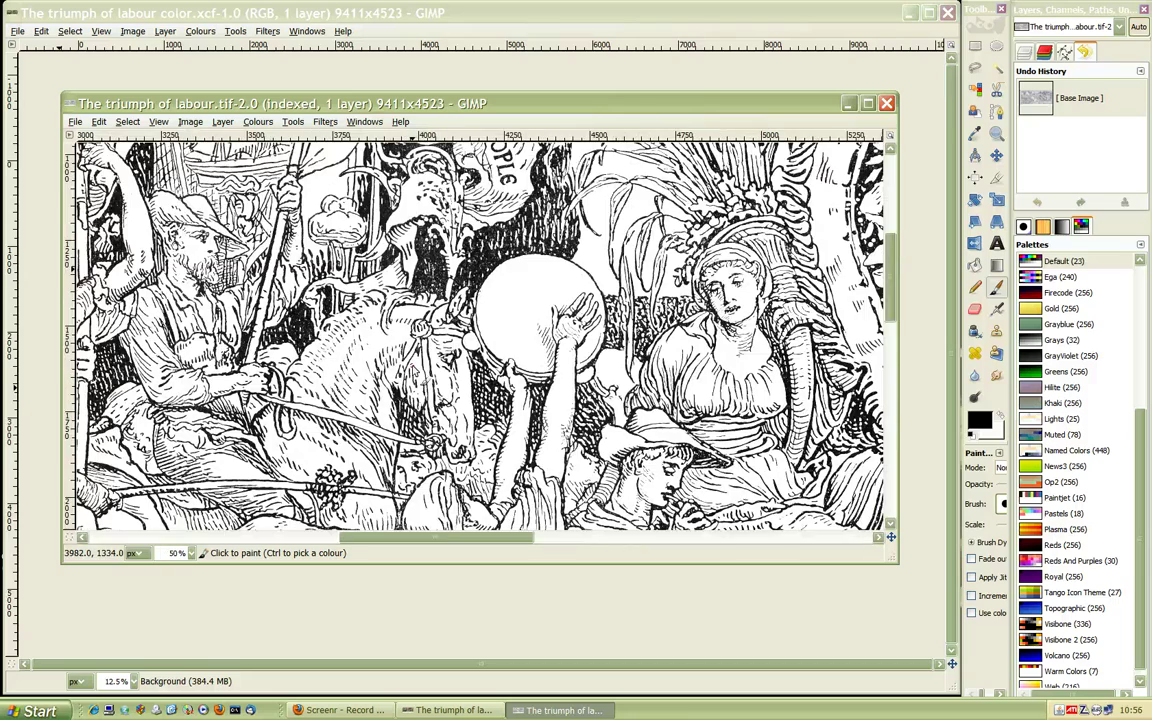
{"action": "scroll", "coordinate": [412, 368], "scroll_direction": "down", "scroll_amount": 2}
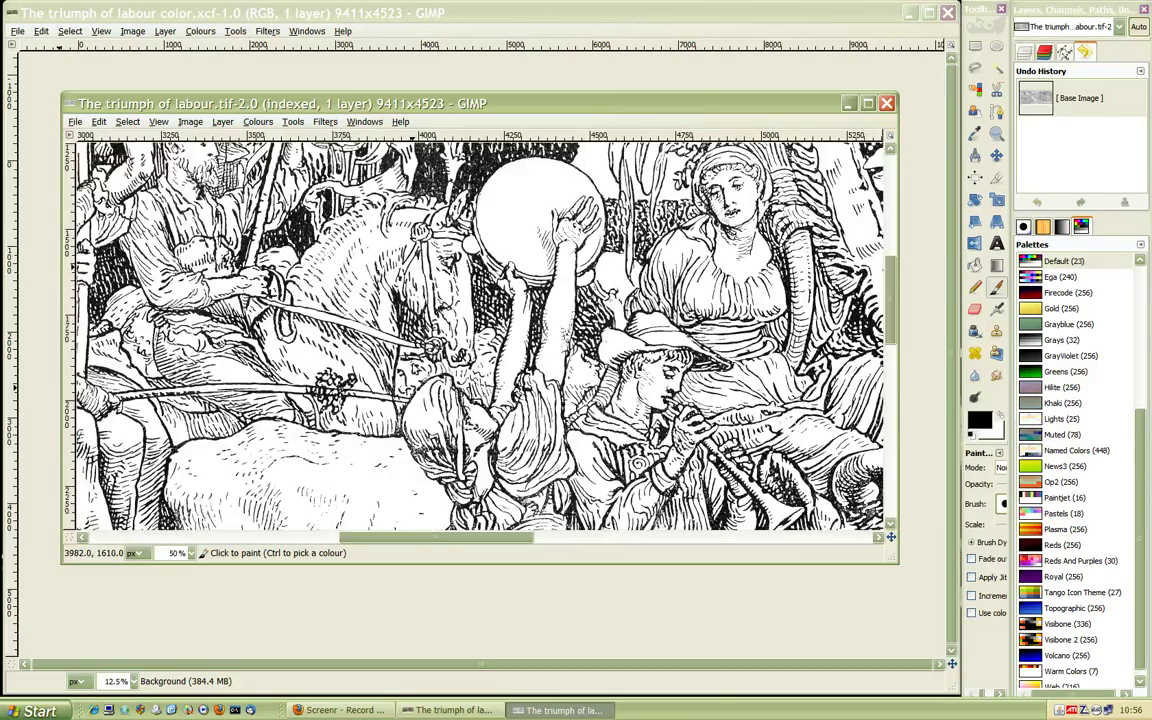
{"action": "scroll", "coordinate": [412, 368], "scroll_direction": "down", "scroll_amount": 2}
{"action": "scroll", "coordinate": [412, 368], "scroll_direction": "down", "scroll_amount": 2}
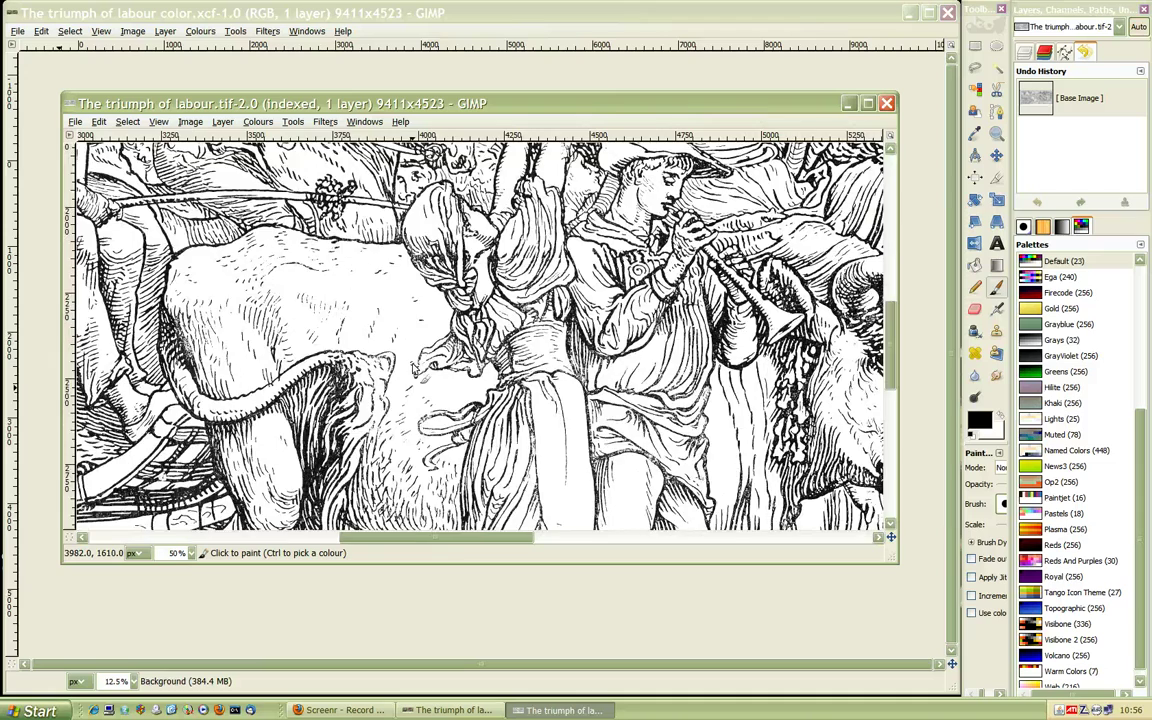
{"action": "scroll", "coordinate": [412, 368], "scroll_direction": "down", "scroll_amount": 2}
{"action": "scroll", "coordinate": [412, 368], "scroll_direction": "down", "scroll_amount": 2}
{"action": "scroll", "coordinate": [412, 368], "scroll_direction": "up", "scroll_amount": 1, "text": "ctrl"}
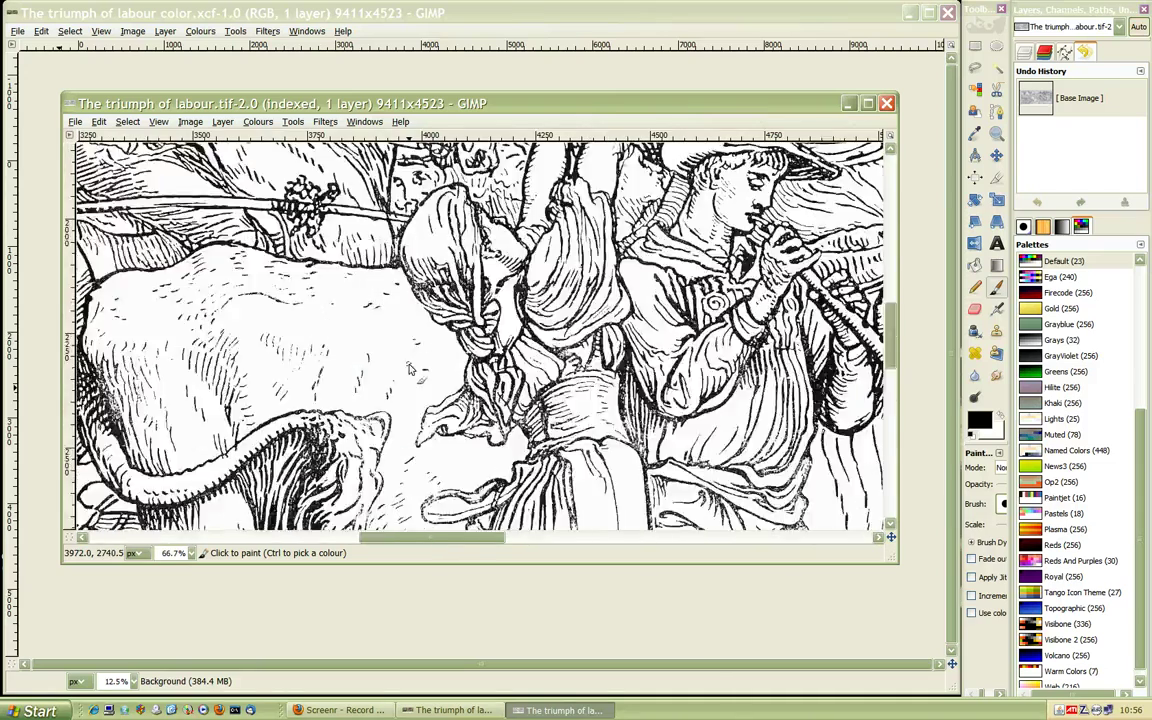
{"action": "scroll", "coordinate": [412, 368], "scroll_direction": "down", "scroll_amount": 2}
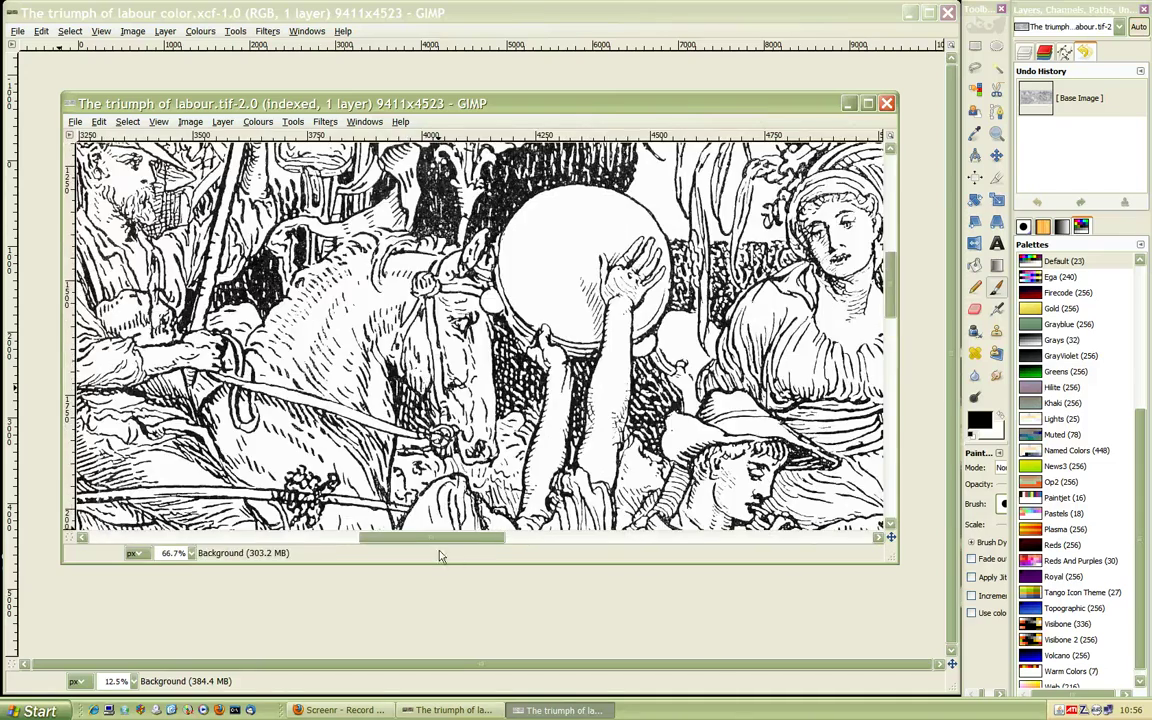
{"action": "left_click_drag", "start_coordinate": [435, 539], "coordinate": [552, 541]}
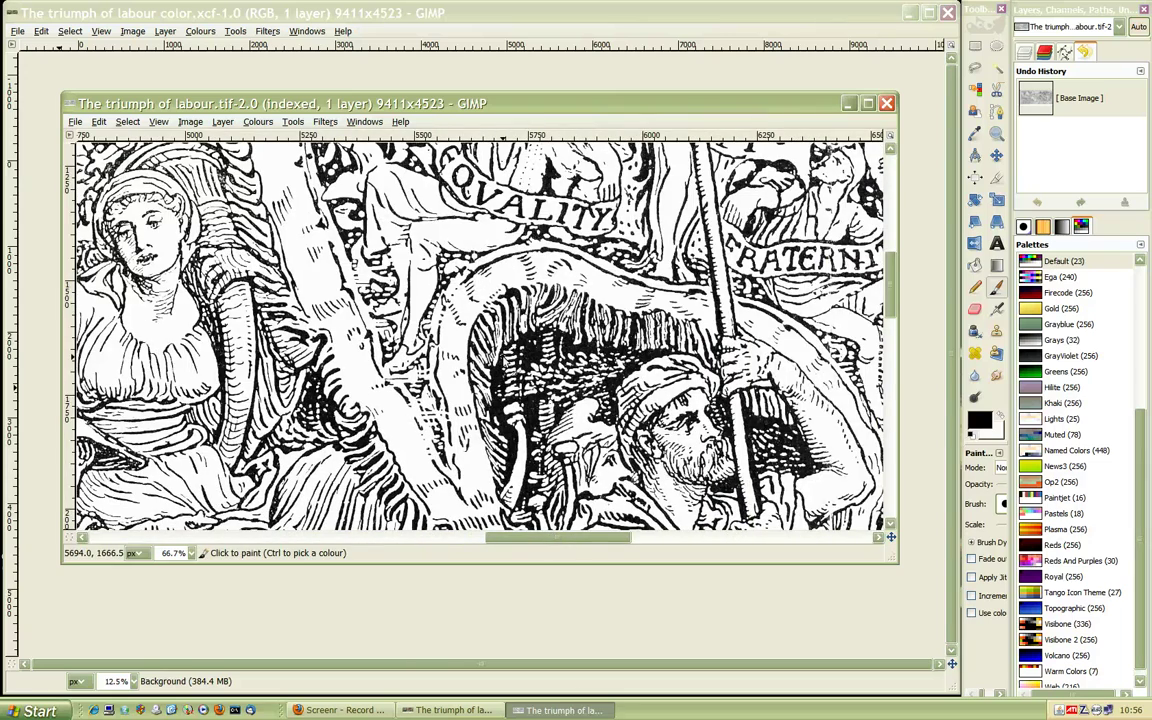
- Bring the bull's head beside the trumpeter into view at 66.7% zoom
{"action": "scroll", "coordinate": [505, 365], "scroll_direction": "up", "scroll_amount": 2}
{"action": "scroll", "coordinate": [505, 365], "scroll_direction": "up", "scroll_amount": 2}
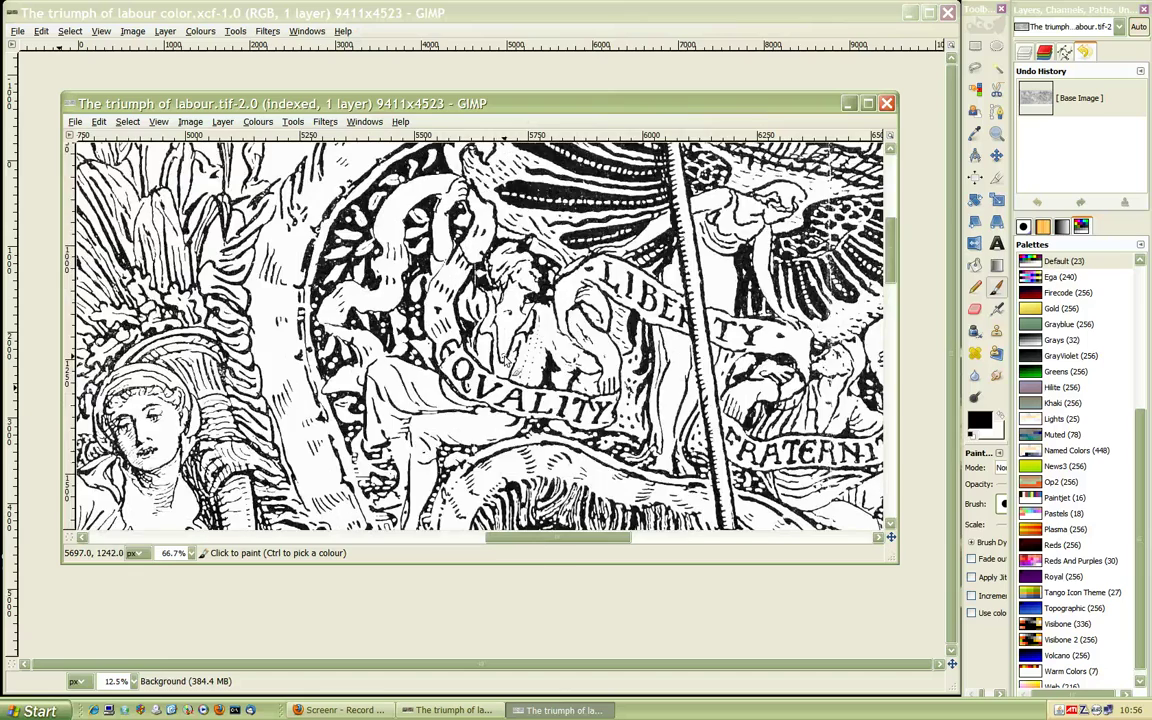
{"action": "scroll", "coordinate": [505, 365], "scroll_direction": "up", "scroll_amount": 2}
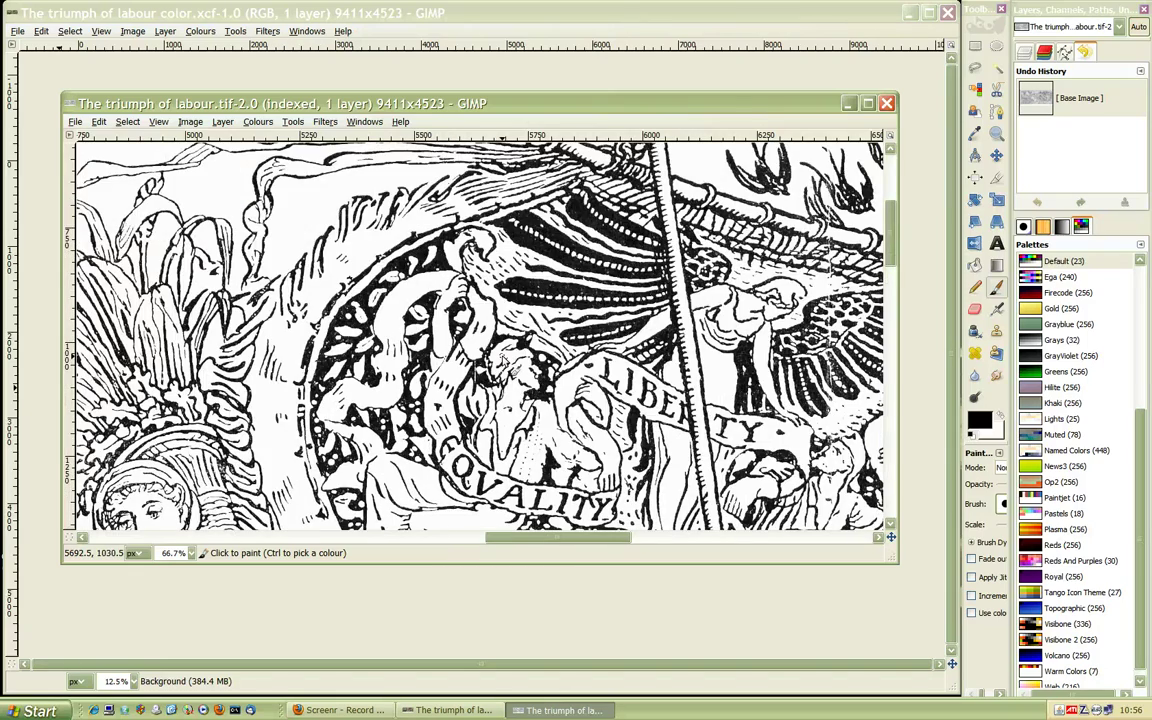
{"action": "scroll", "coordinate": [453, 325], "scroll_direction": "down", "scroll_amount": 5}
{"action": "scroll", "coordinate": [460, 335], "scroll_direction": "down", "scroll_amount": 2}
{"action": "scroll", "coordinate": [480, 345], "scroll_direction": "down", "scroll_amount": 2}
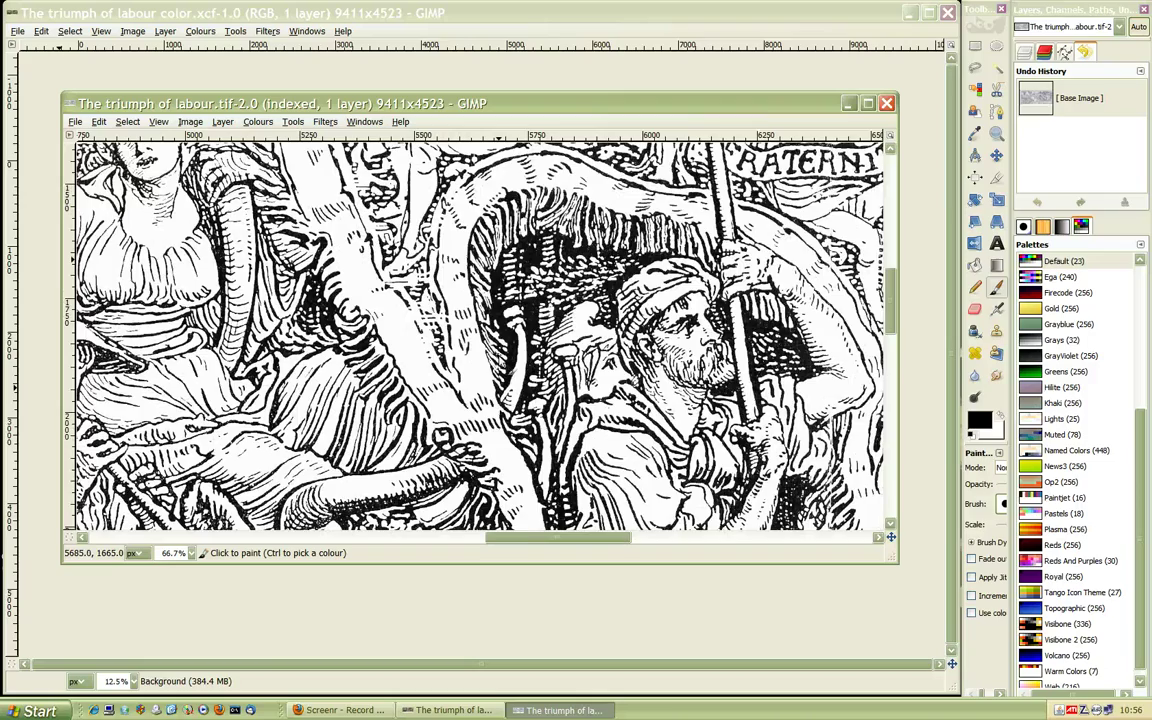
{"action": "scroll", "coordinate": [500, 361], "scroll_direction": "down", "scroll_amount": 1}
{"action": "scroll", "coordinate": [500, 362], "scroll_direction": "down", "scroll_amount": 2}
{"action": "scroll", "coordinate": [500, 362], "scroll_direction": "down", "scroll_amount": 2}
{"action": "scroll", "coordinate": [500, 362], "scroll_direction": "down", "scroll_amount": 1}
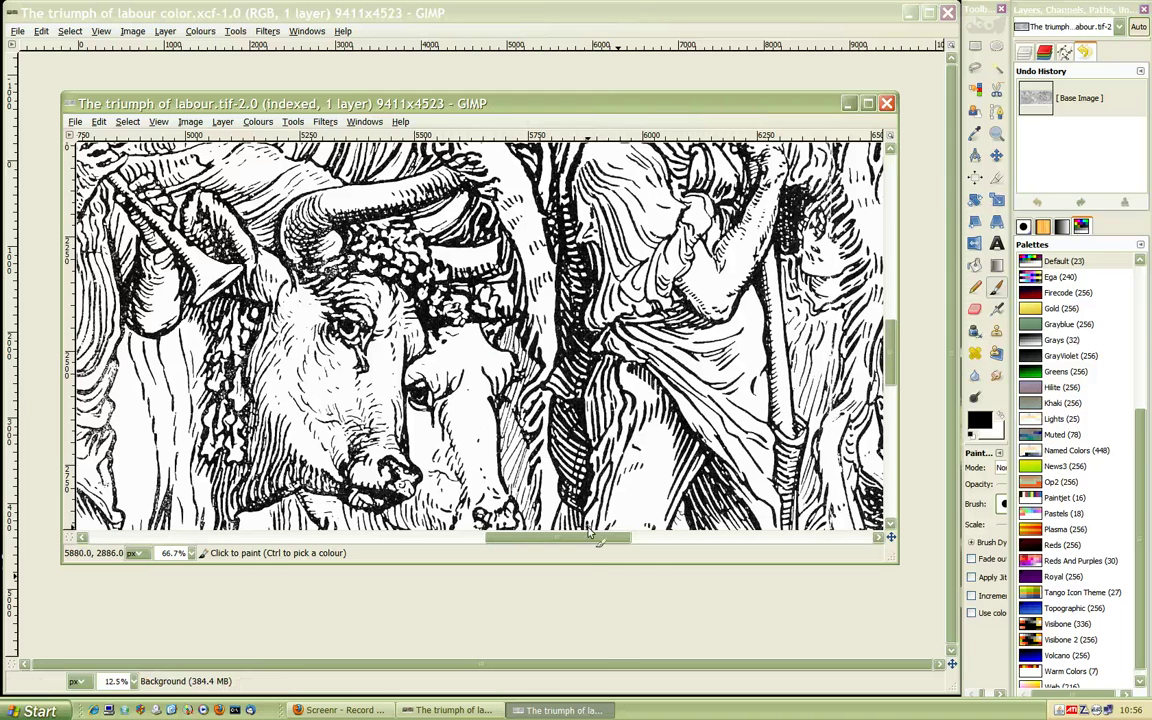
{"action": "left_click_drag", "start_coordinate": [585, 540], "coordinate": [553, 544]}
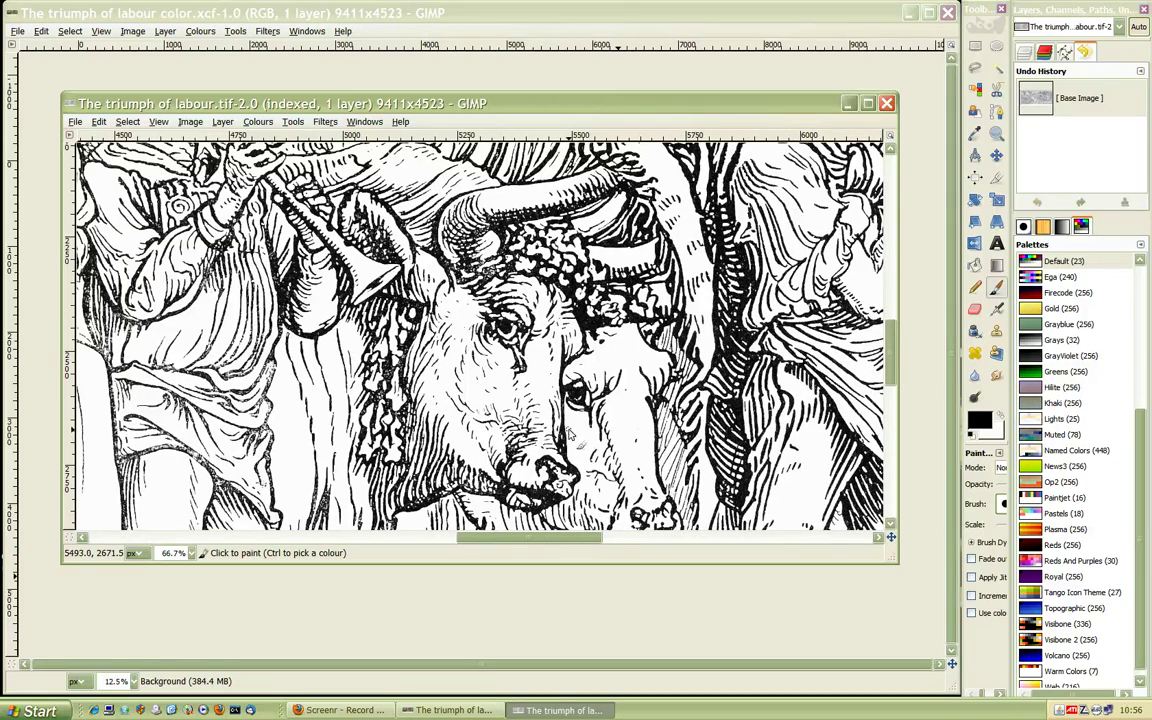
- Magnify the bull's curly hair below the horn to 300%
{"action": "key", "text": "1"}
{"action": "key", "text": "plus"}
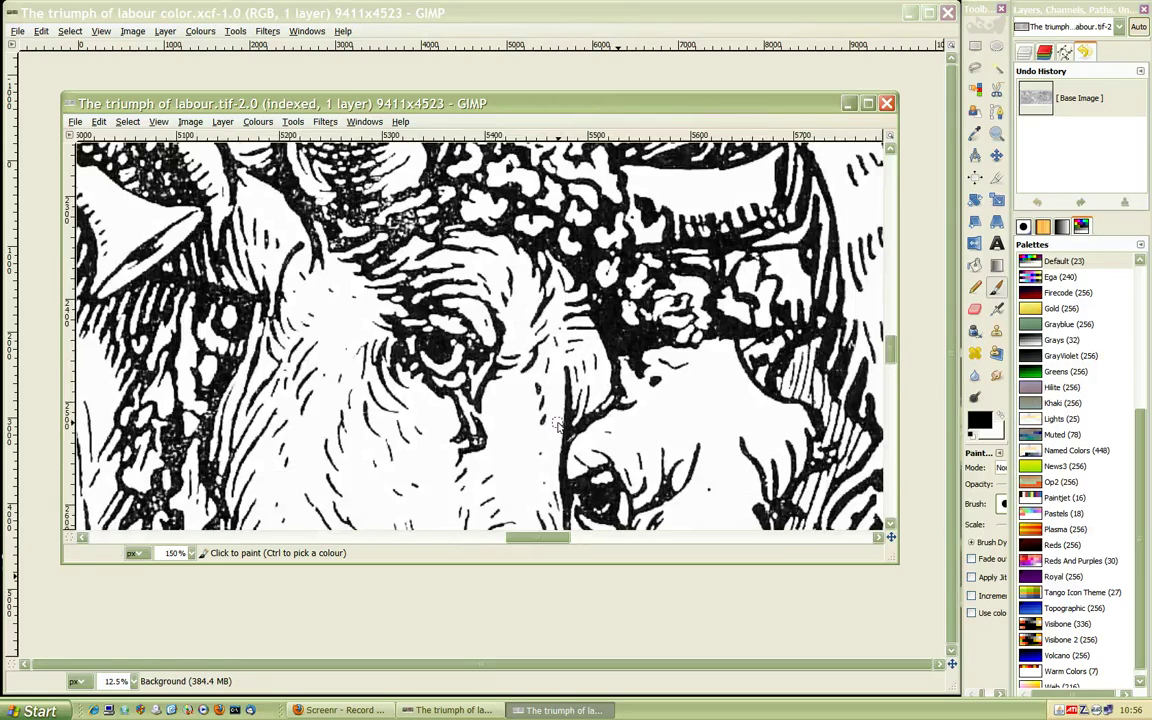
{"action": "key", "text": "plus"}
{"action": "scroll", "coordinate": [562, 428], "scroll_direction": "up", "scroll_amount": 2}
{"action": "key", "text": "plus"}
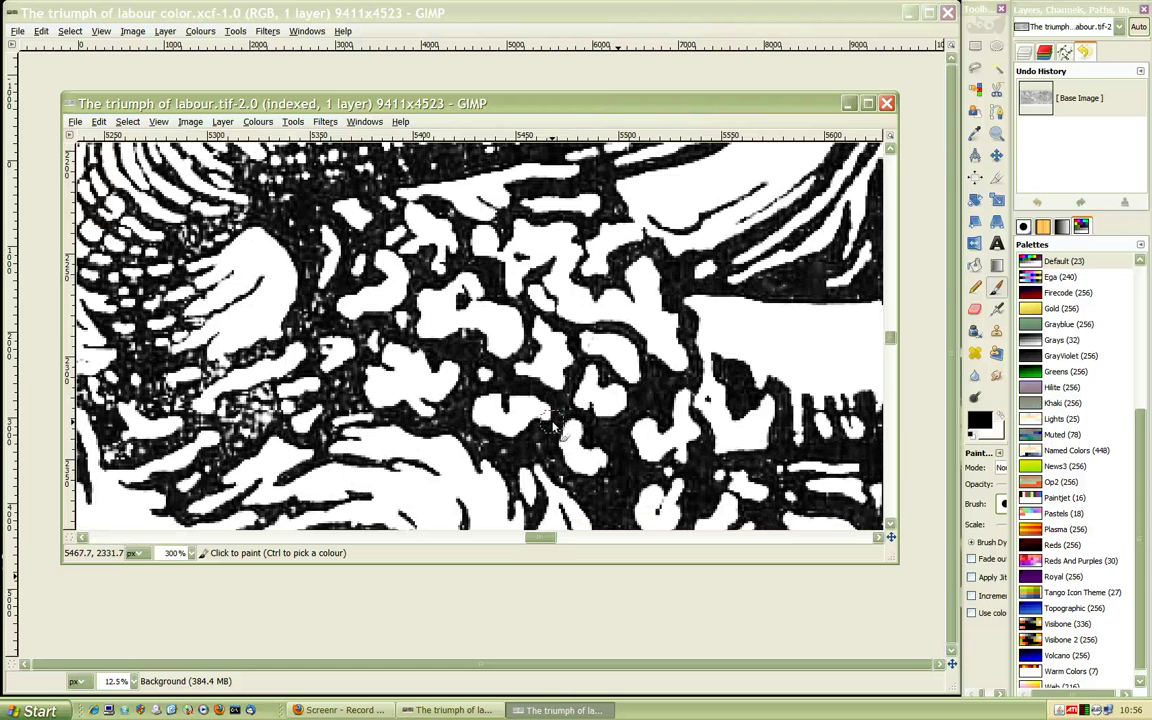
- Zoom back out and fit the whole uncoloured engraving in the window
{"action": "scroll", "coordinate": [553, 425], "scroll_direction": "down", "scroll_amount": 2}
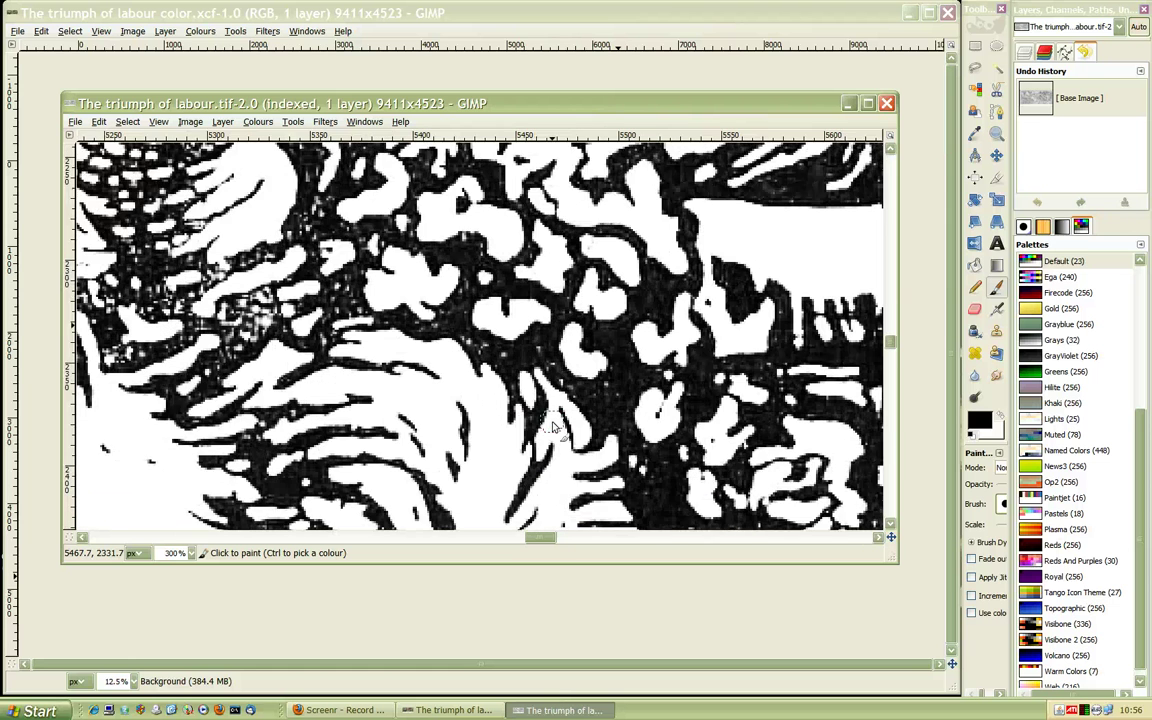
{"action": "scroll", "coordinate": [553, 427], "scroll_direction": "down", "scroll_amount": 2}
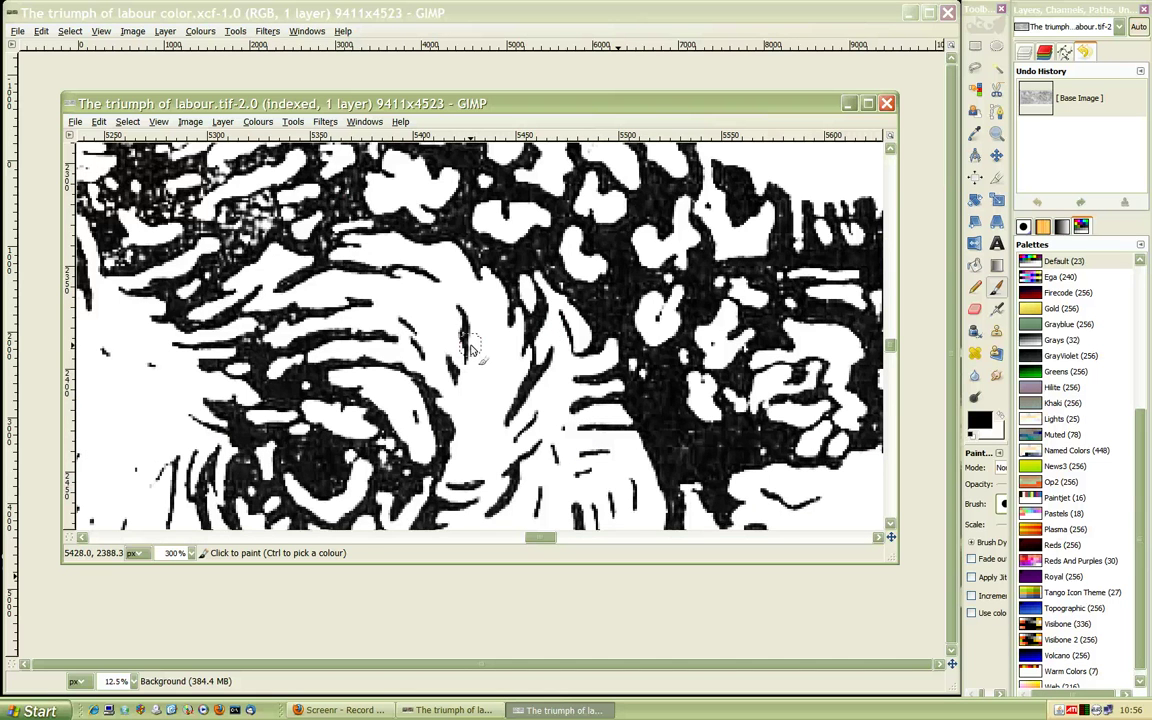
{"action": "scroll", "coordinate": [471, 349], "scroll_direction": "down", "scroll_amount": 2}
{"action": "scroll", "coordinate": [471, 349], "scroll_direction": "down", "scroll_amount": 2}
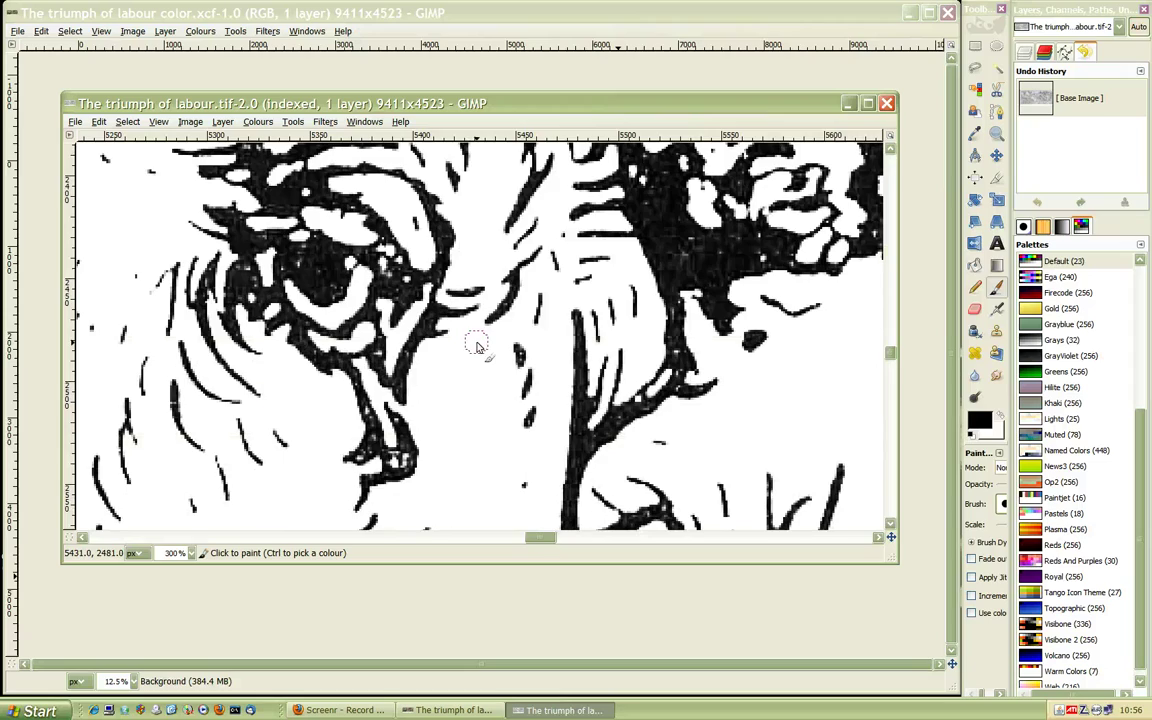
{"action": "scroll", "coordinate": [477, 347], "scroll_direction": "down", "scroll_amount": 1}
{"action": "scroll", "coordinate": [477, 347], "scroll_direction": "down", "scroll_amount": 1}
{"action": "scroll", "coordinate": [477, 347], "scroll_direction": "down", "scroll_amount": 2}
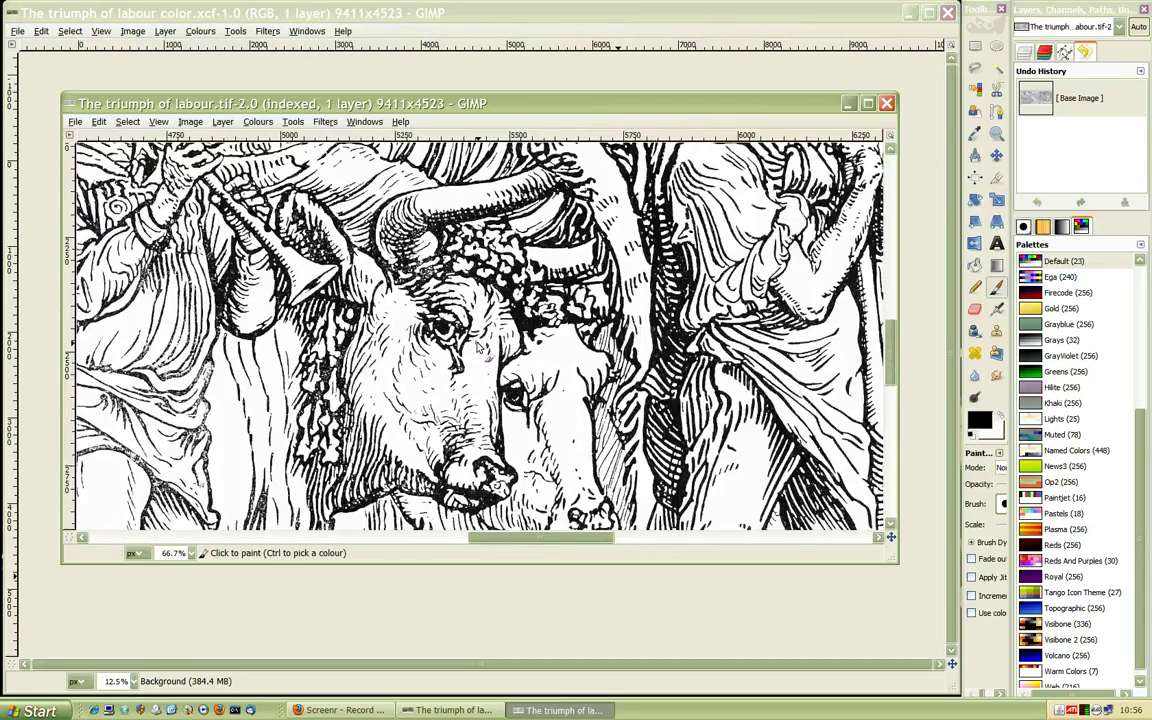
{"action": "scroll", "coordinate": [479, 347], "scroll_direction": "down", "scroll_amount": 1}
{"action": "scroll", "coordinate": [479, 347], "scroll_direction": "down", "scroll_amount": 2}
{"action": "scroll", "coordinate": [479, 347], "scroll_direction": "down", "scroll_amount": 1}
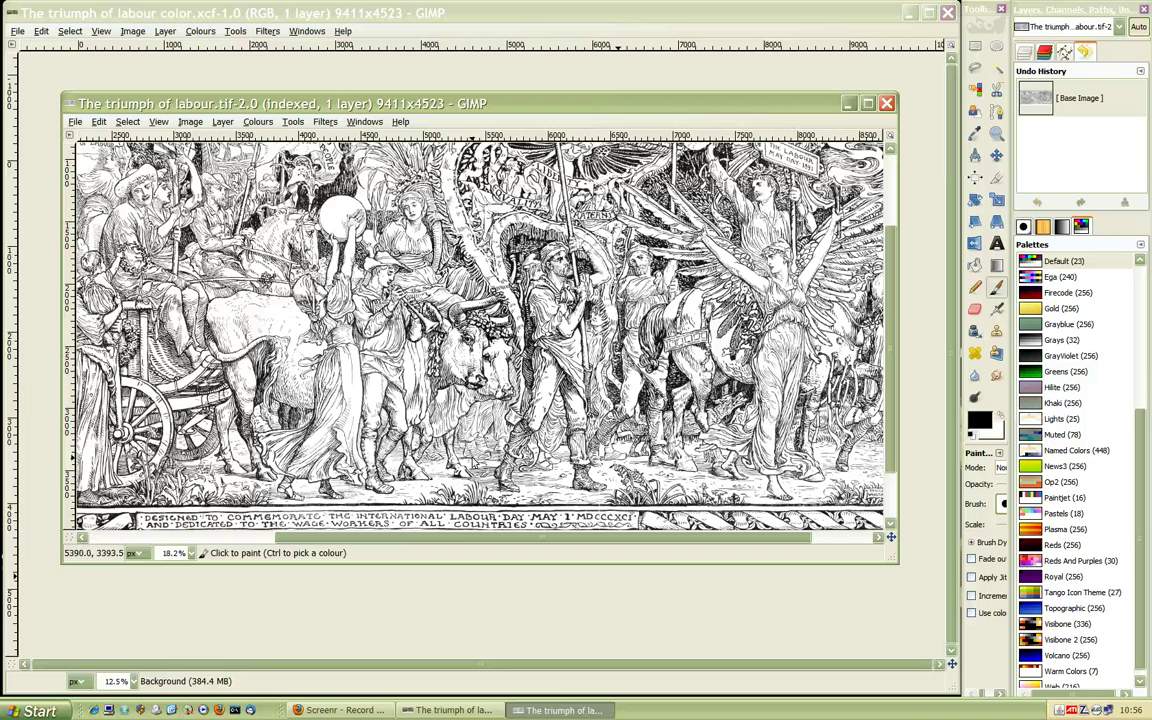
{"action": "key", "text": "minus"}
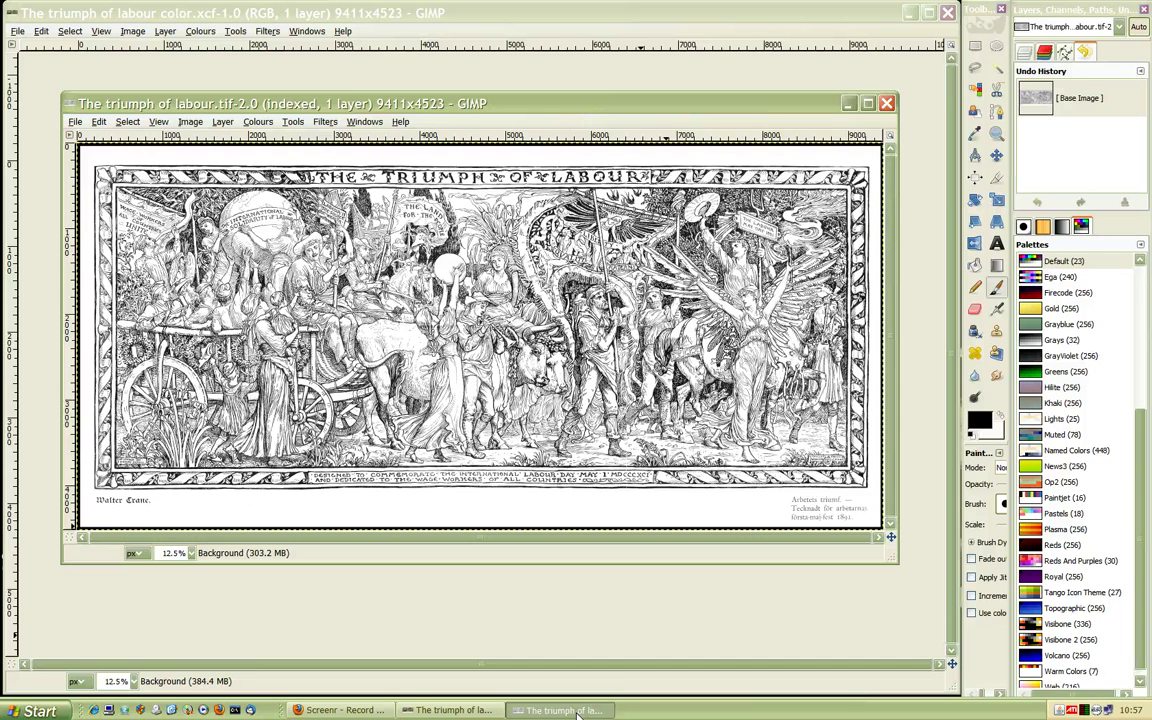
- Minimise the TIF window to reveal the hand-coloured RGB XCF copy
{"action": "left_click", "coordinate": [578, 712]}
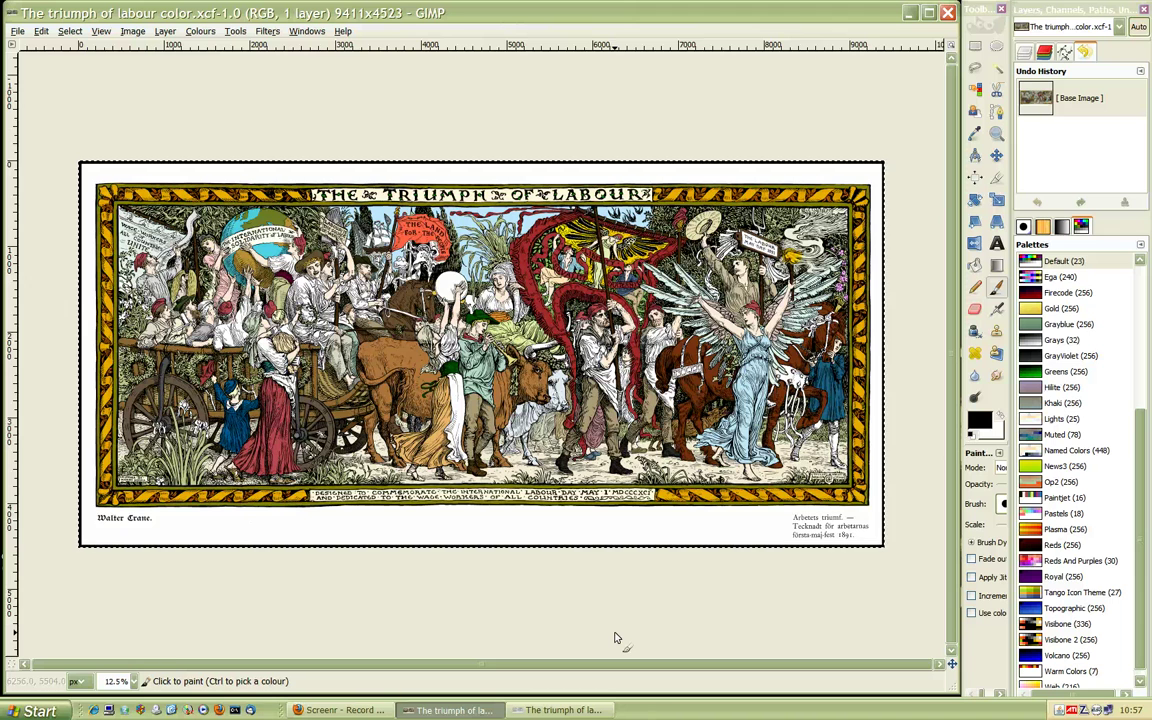
- Zoom into the coloured XCF copy and pan toward the bull near the centre
{"action": "scroll", "coordinate": [616, 638], "scroll_direction": "up", "scroll_amount": 1}
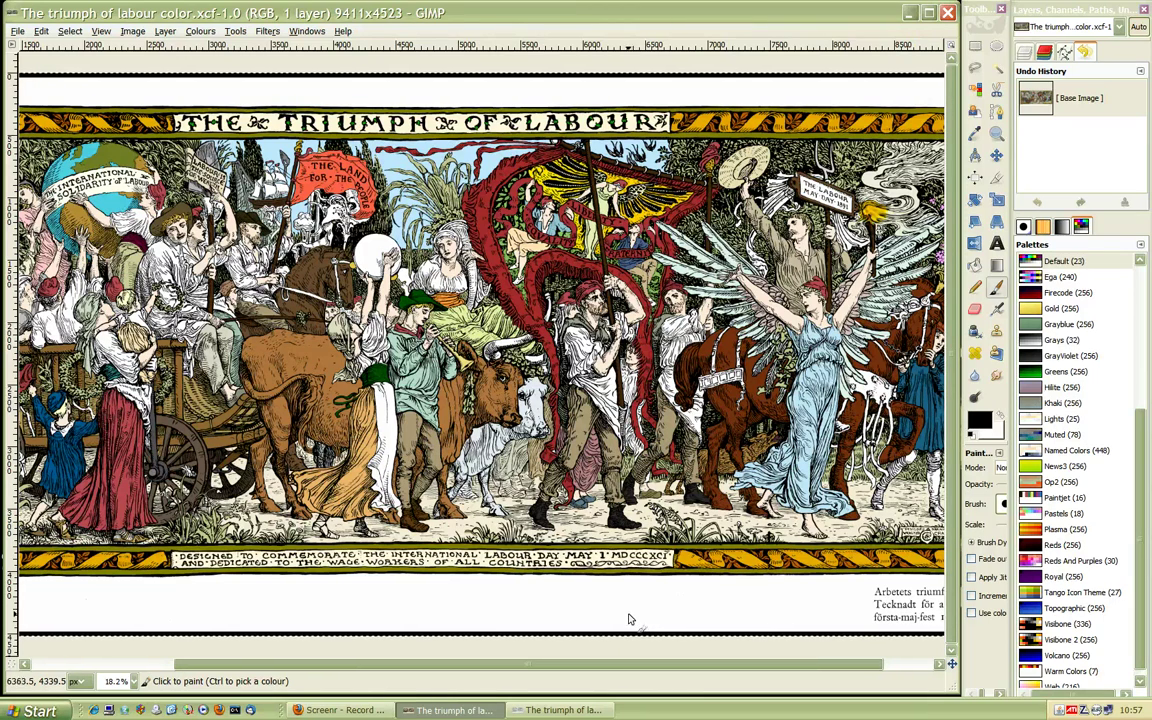
{"action": "scroll", "coordinate": [628, 621], "scroll_direction": "up", "scroll_amount": 1}
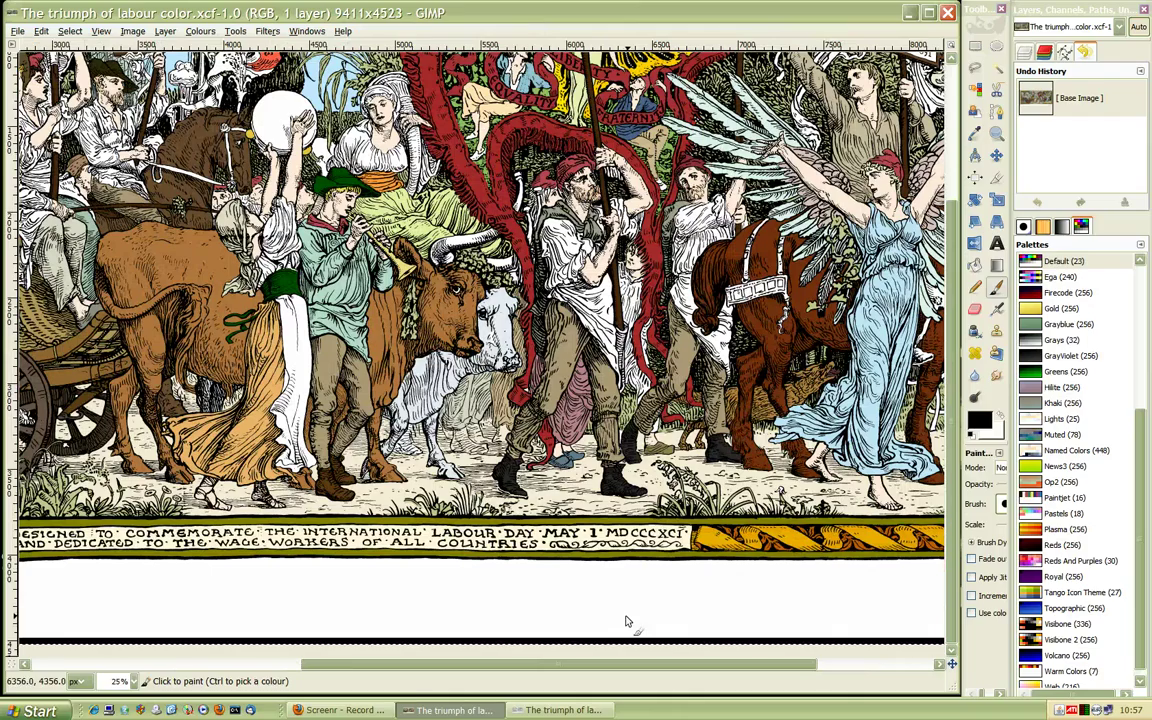
{"action": "scroll", "coordinate": [624, 620], "scroll_direction": "up", "scroll_amount": 1}
{"action": "scroll", "coordinate": [624, 620], "scroll_direction": "up", "scroll_amount": 3}
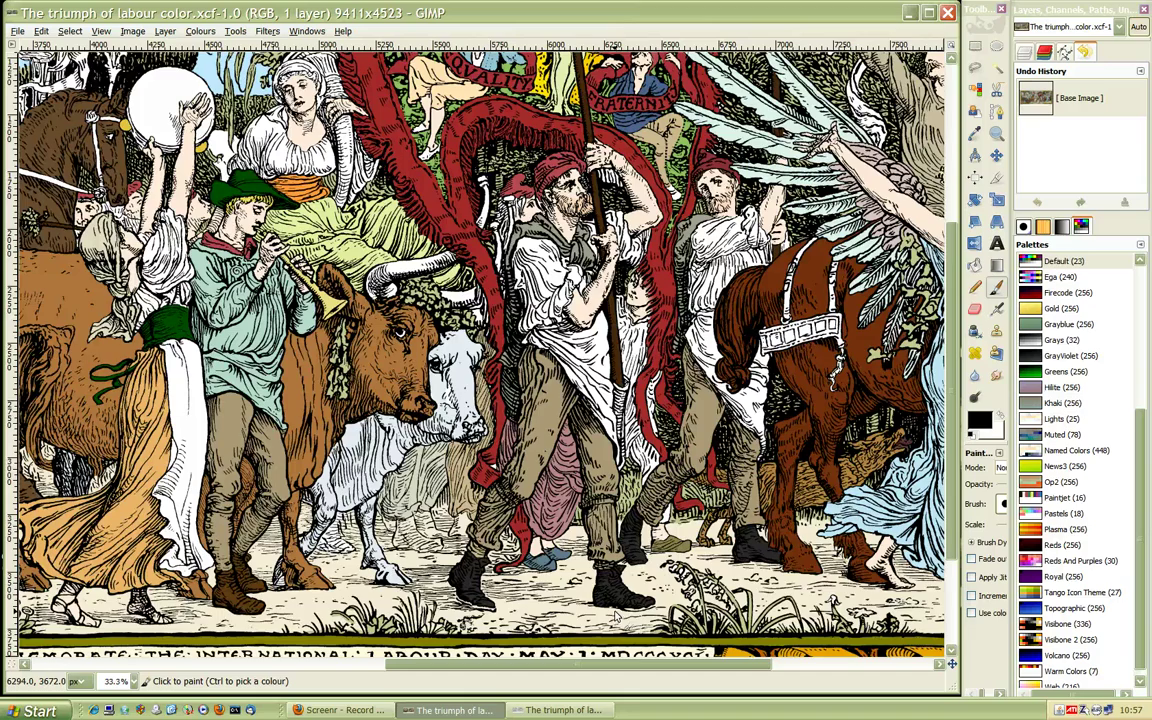
{"action": "scroll", "coordinate": [618, 617], "scroll_direction": "up", "scroll_amount": 3}
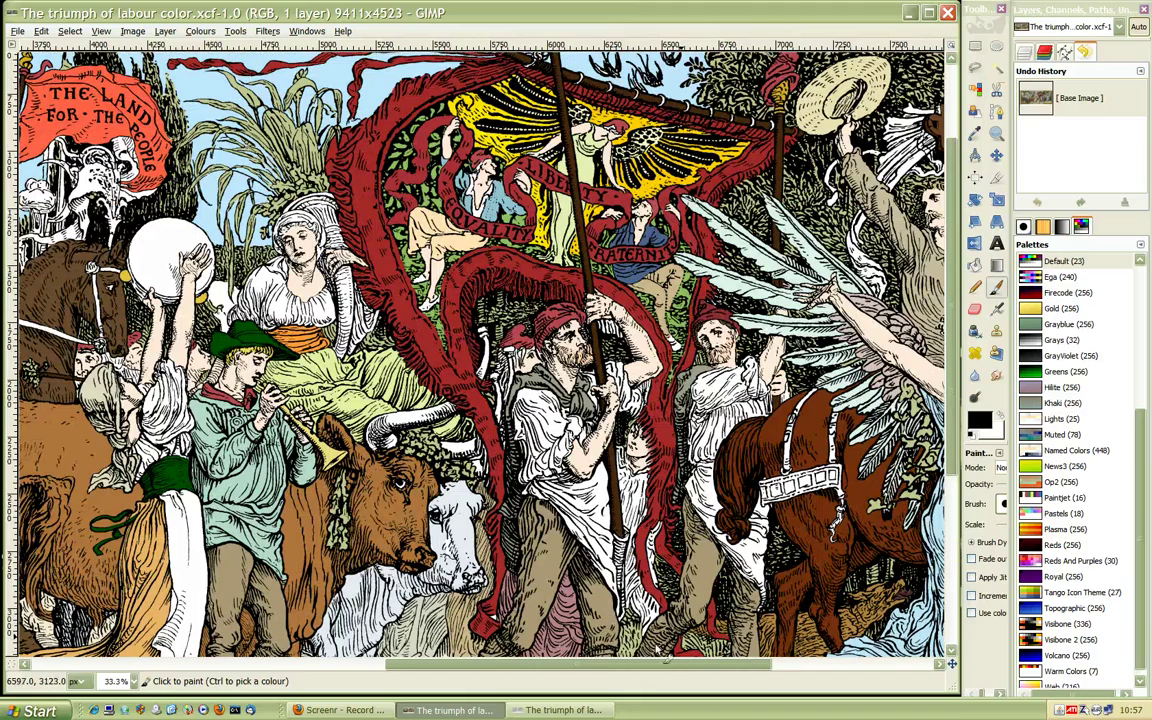
{"action": "left_click_drag", "start_coordinate": [666, 664], "coordinate": [728, 668]}
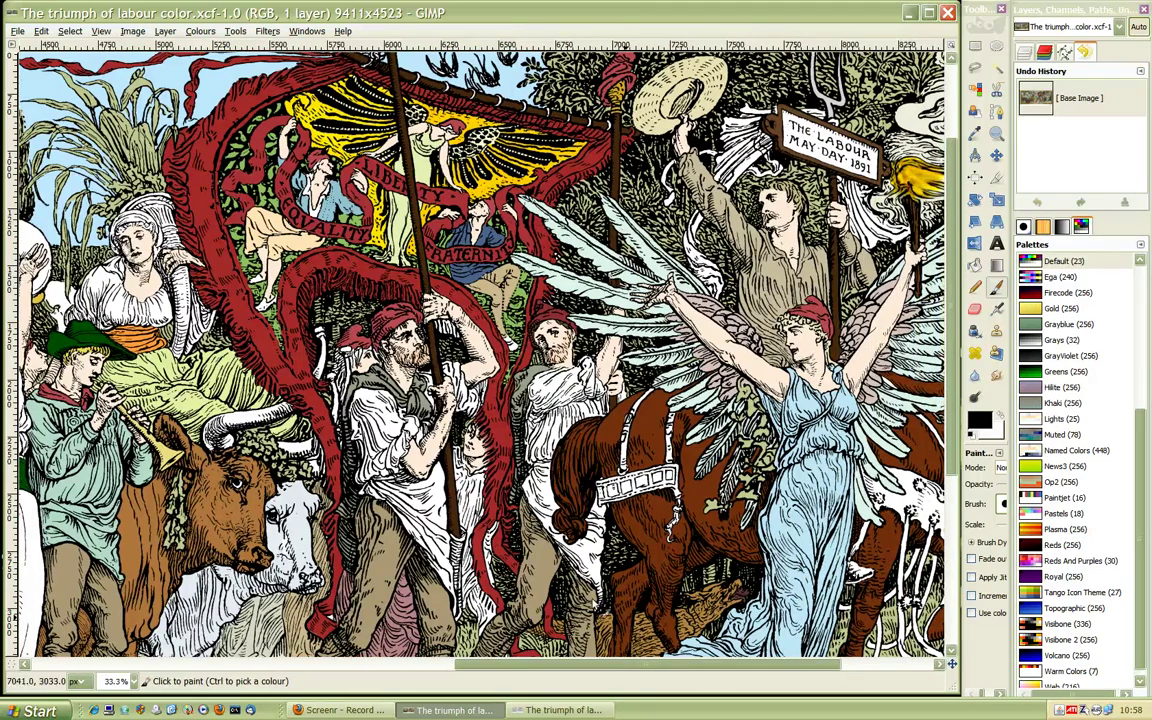
{"action": "left_click_drag", "start_coordinate": [632, 671], "coordinate": [562, 668]}
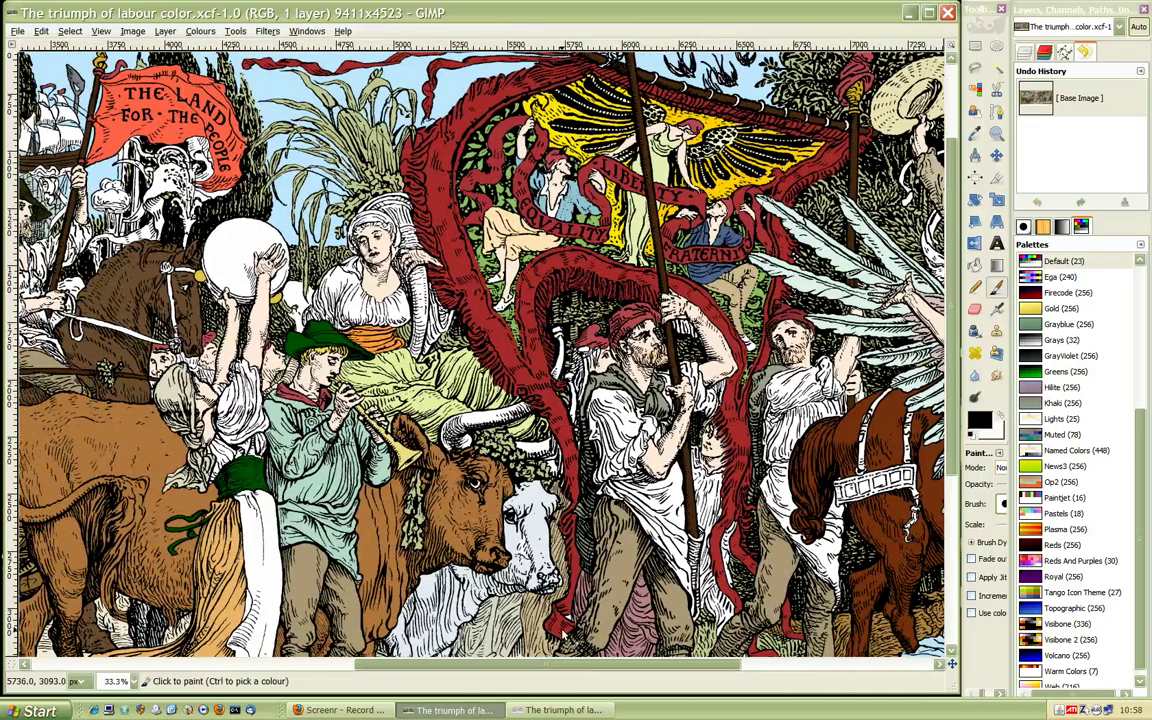
- Magnify the bull's horn and the adjacent garland to 300%
{"action": "scroll", "coordinate": [510, 560], "scroll_direction": "up", "scroll_amount": 1}
{"action": "scroll", "coordinate": [515, 550], "scroll_direction": "up", "scroll_amount": 1}
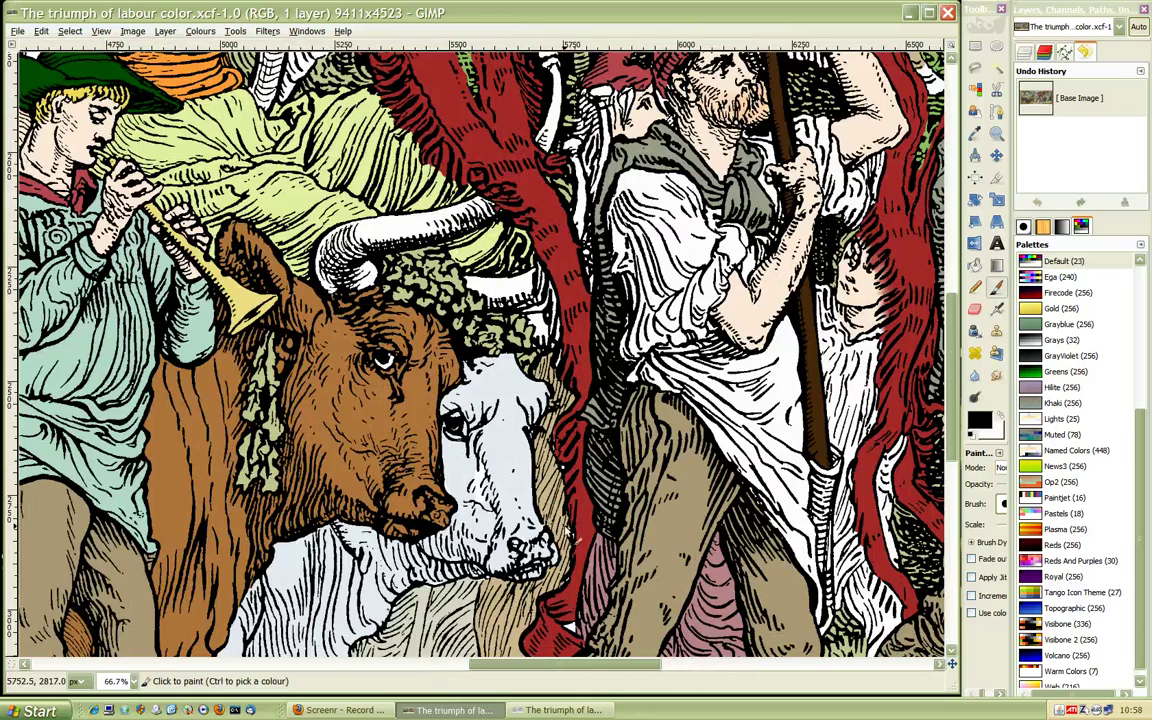
{"action": "scroll", "coordinate": [576, 543], "scroll_direction": "up", "scroll_amount": 3}
{"action": "scroll", "coordinate": [565, 530], "scroll_direction": "up", "scroll_amount": 1}
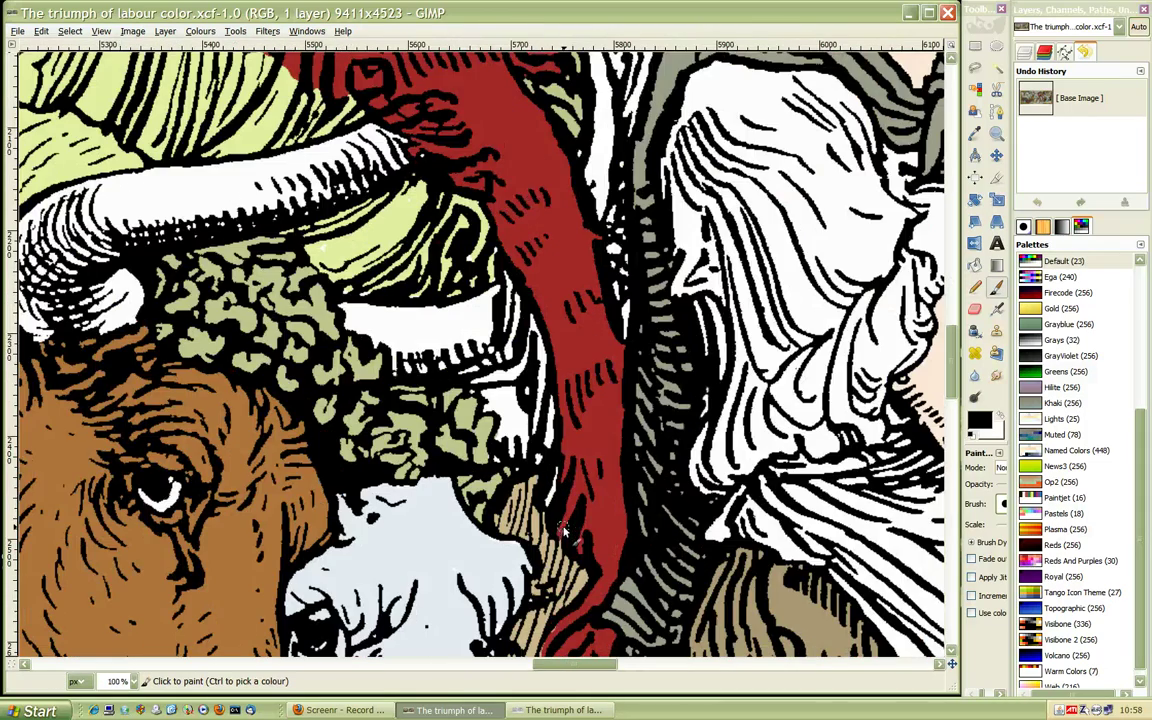
{"action": "left_click_drag", "start_coordinate": [578, 671], "coordinate": [540, 667]}
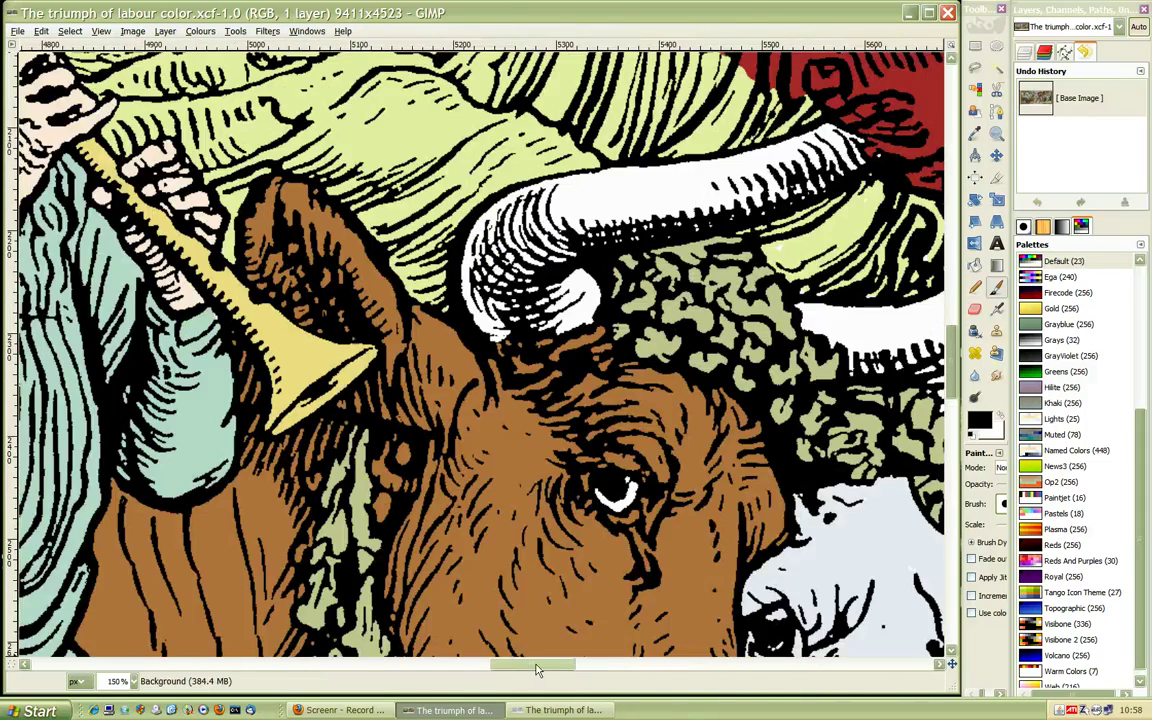
{"action": "scroll", "coordinate": [555, 600], "scroll_direction": "up", "scroll_amount": 1}
{"action": "scroll", "coordinate": [563, 585], "scroll_direction": "up", "scroll_amount": 2}
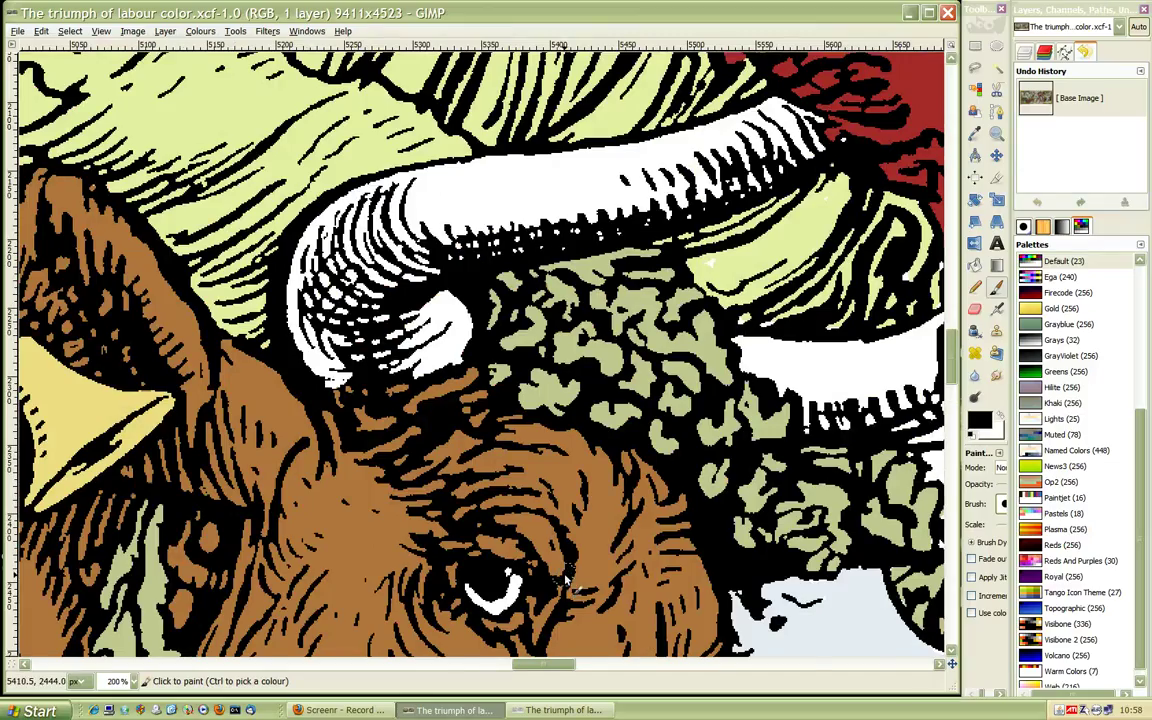
{"action": "scroll", "coordinate": [563, 585], "scroll_direction": "up", "scroll_amount": 1}
{"action": "scroll", "coordinate": [563, 583], "scroll_direction": "up", "scroll_amount": 2}
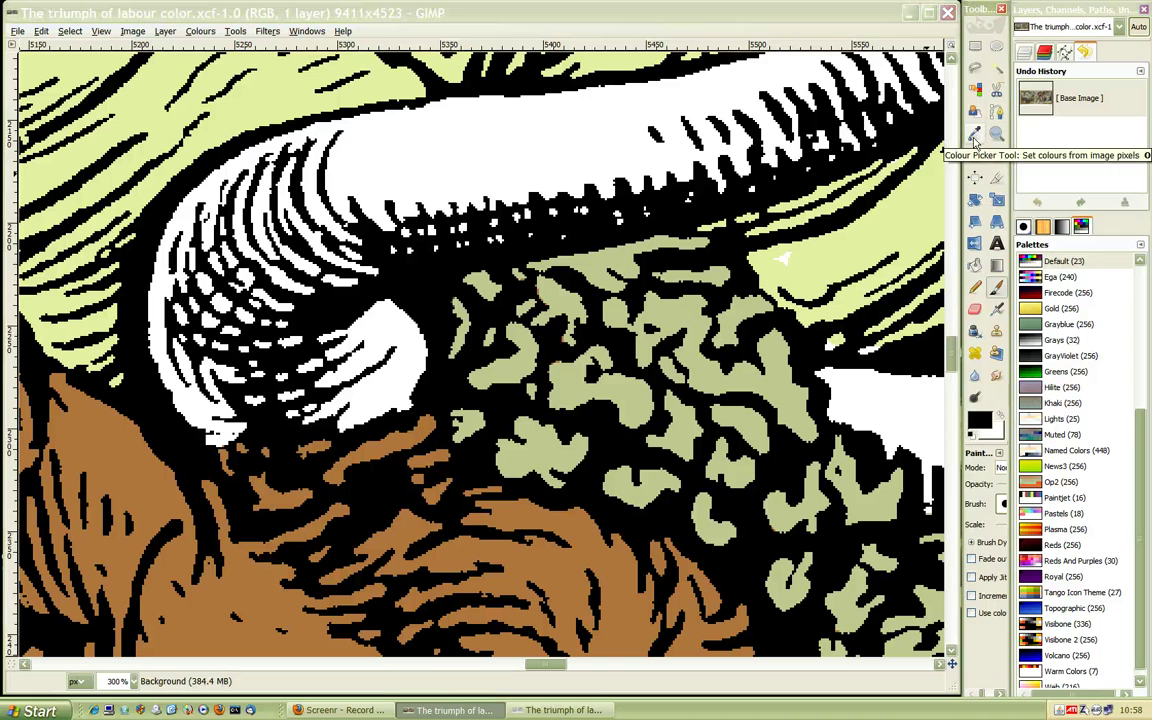
- Sample the pale yellow-green drapery as the foreground colour and select the Pencil tool
{"action": "left_click", "coordinate": [975, 135]}
{"action": "left_click", "coordinate": [828, 166]}
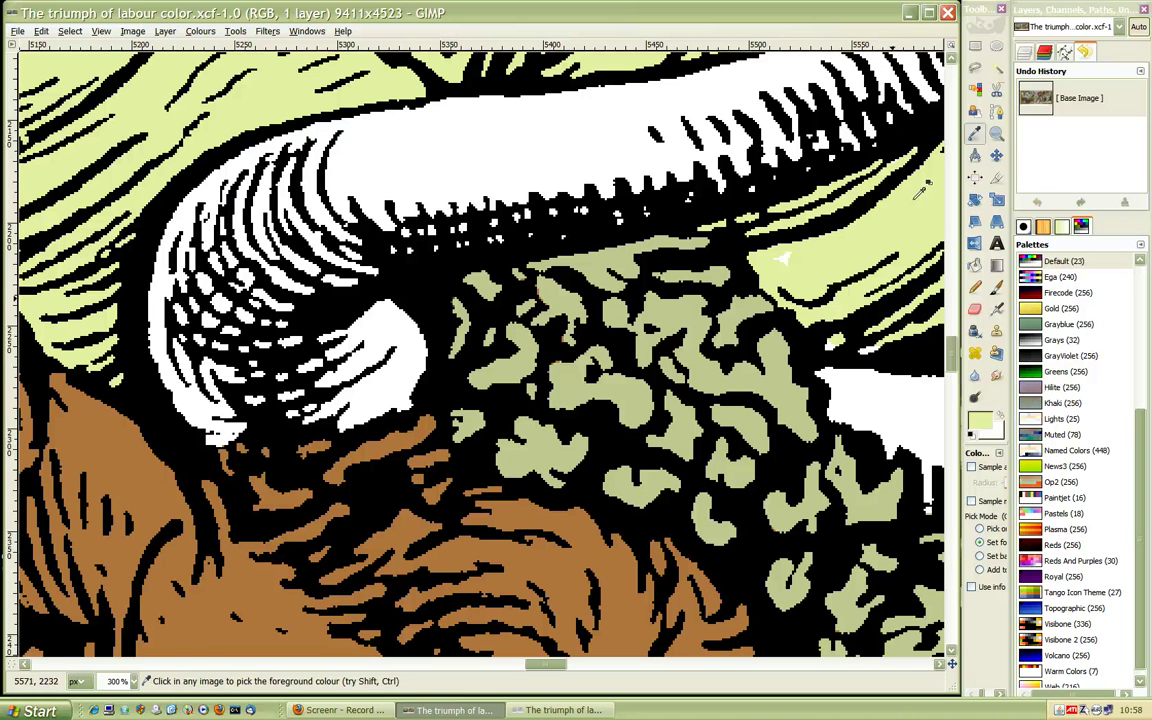
{"action": "left_click", "coordinate": [975, 288]}
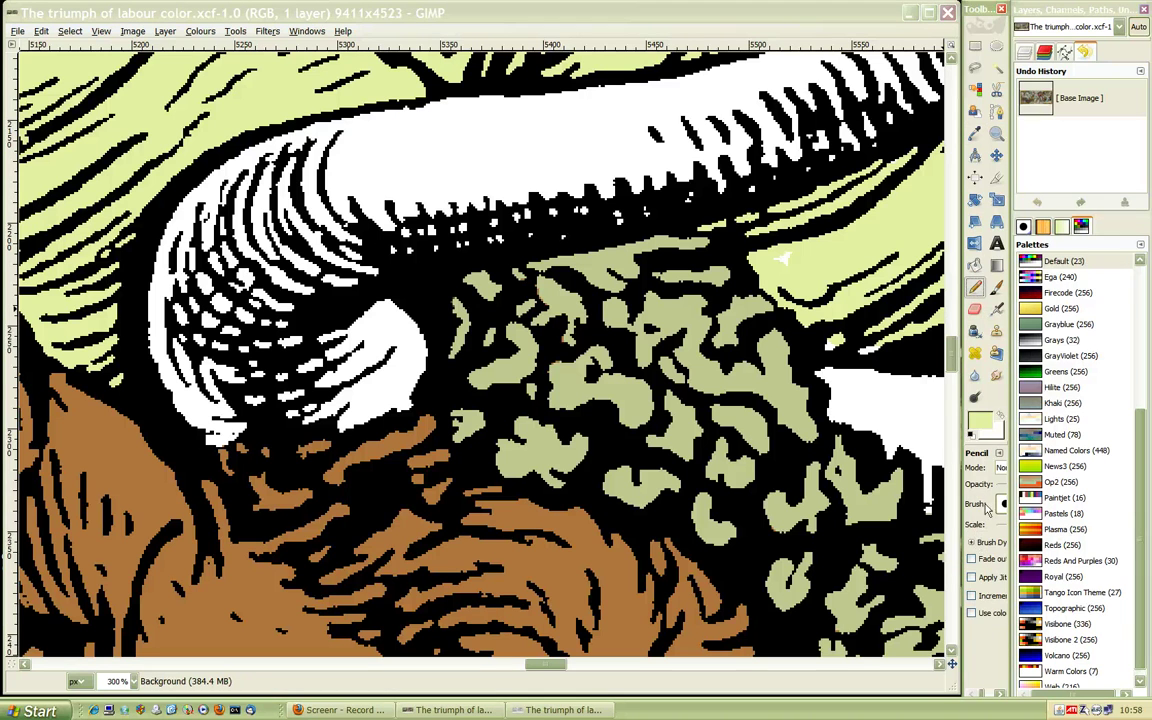
- Move the Toolbox panel left and widen it to show more tool options
{"action": "left_click_drag", "start_coordinate": [979, 12], "coordinate": [914, 12]}
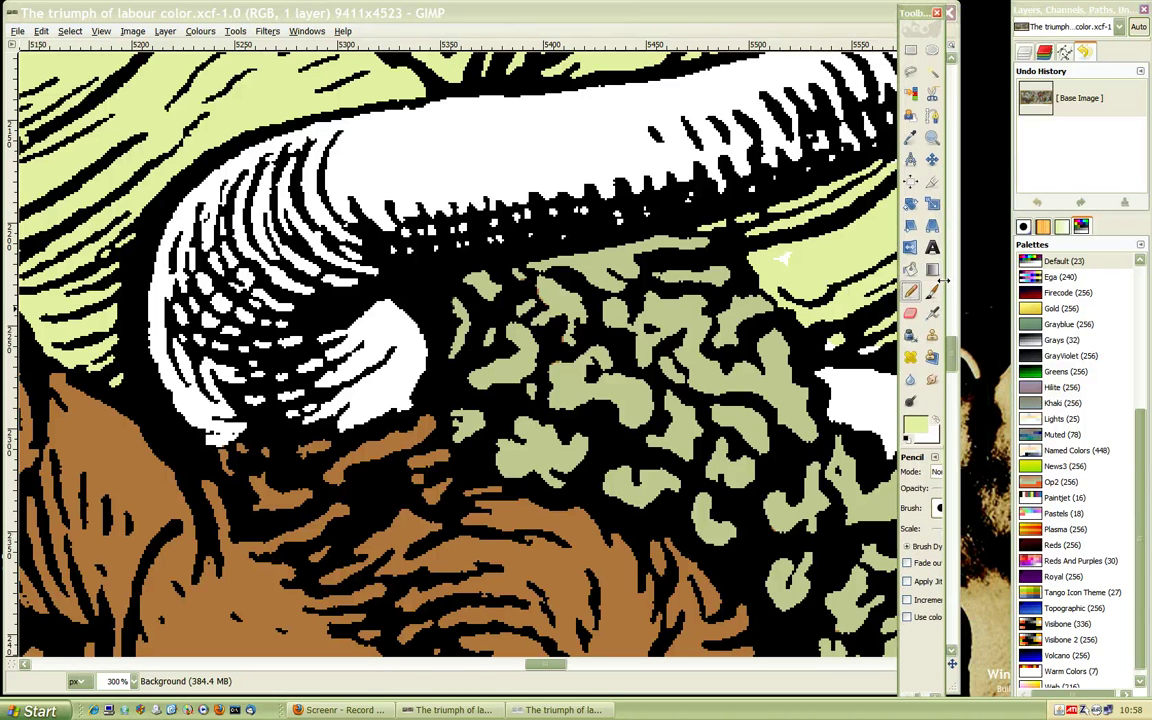
{"action": "left_click_drag", "start_coordinate": [955, 285], "coordinate": [990, 290]}
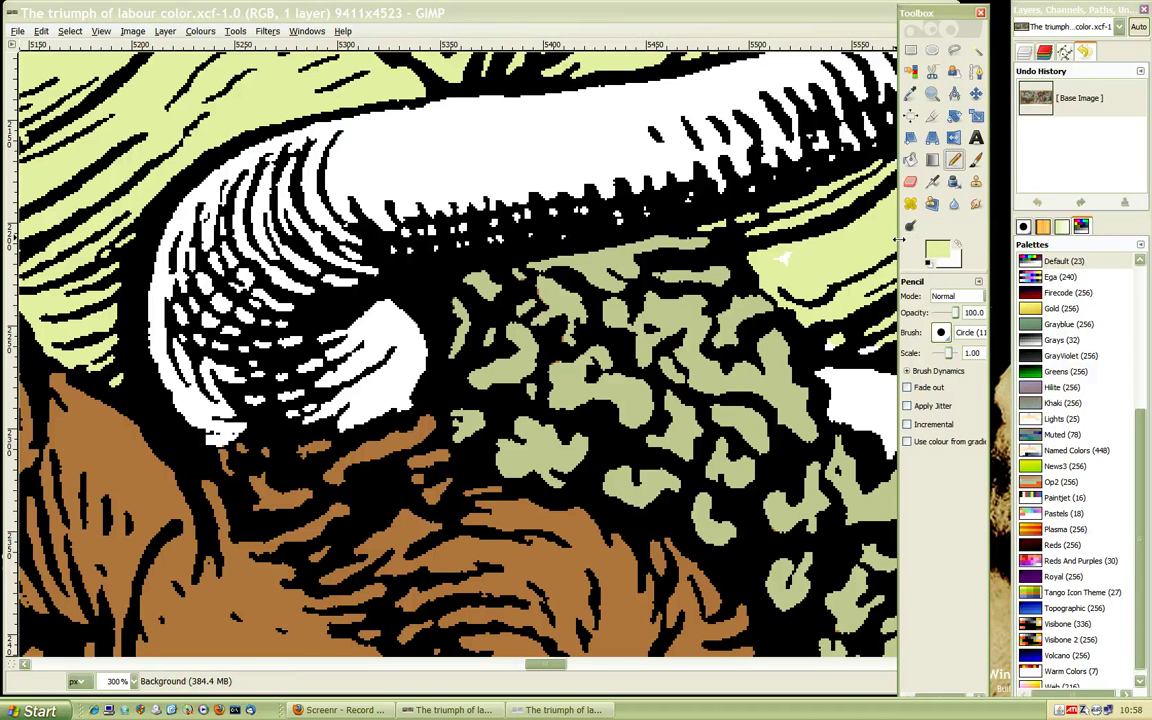
{"action": "left_click_drag", "start_coordinate": [899, 238], "coordinate": [877, 243]}
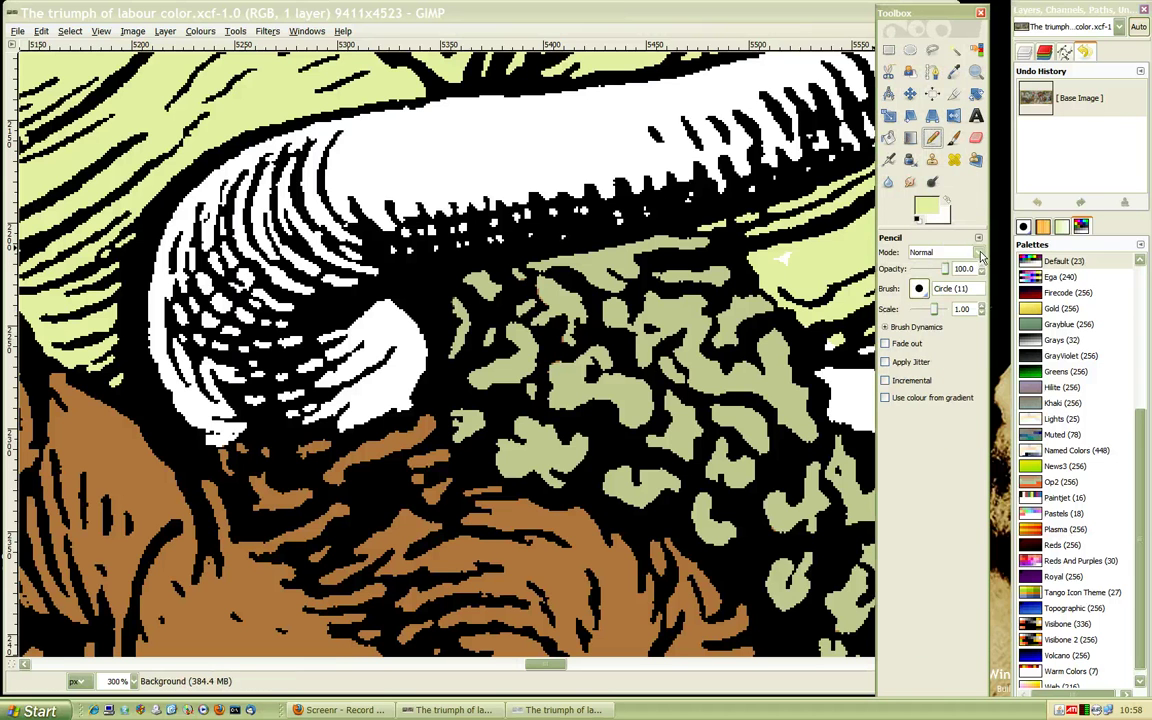
- Set the Pencil mode to Darken only and paint over the first white speck
{"action": "left_click", "coordinate": [940, 252]}
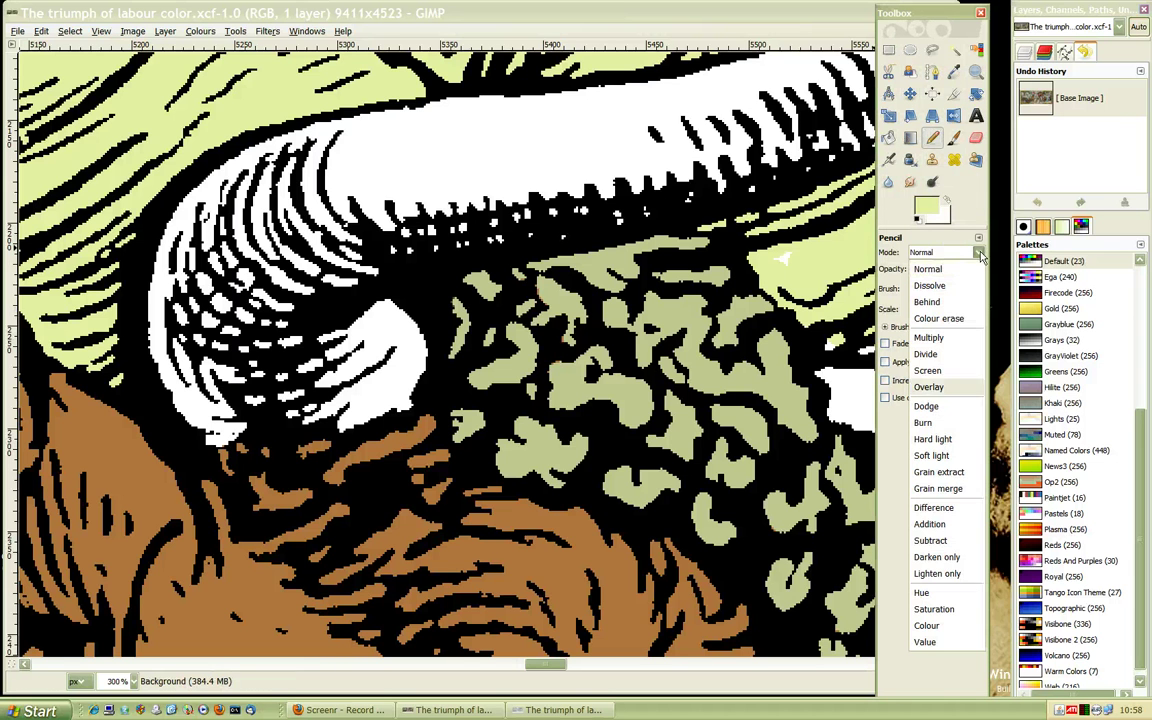
{"action": "left_click", "coordinate": [952, 562]}
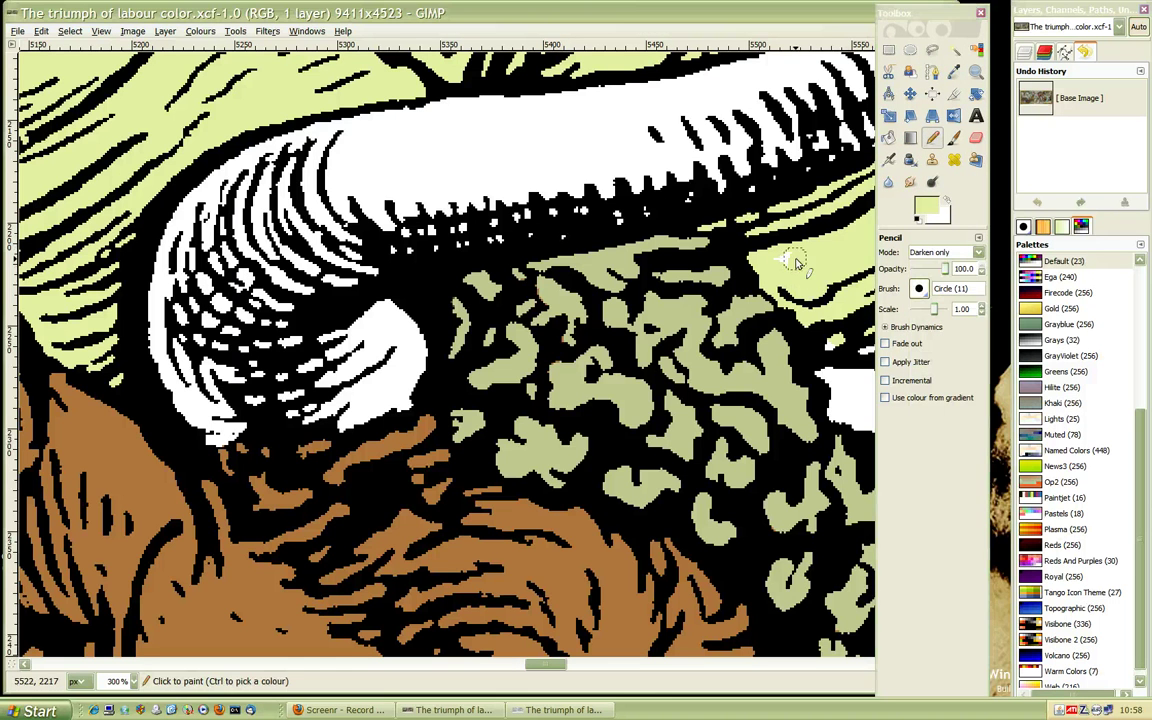
{"action": "left_click_drag", "start_coordinate": [764, 257], "coordinate": [805, 283]}
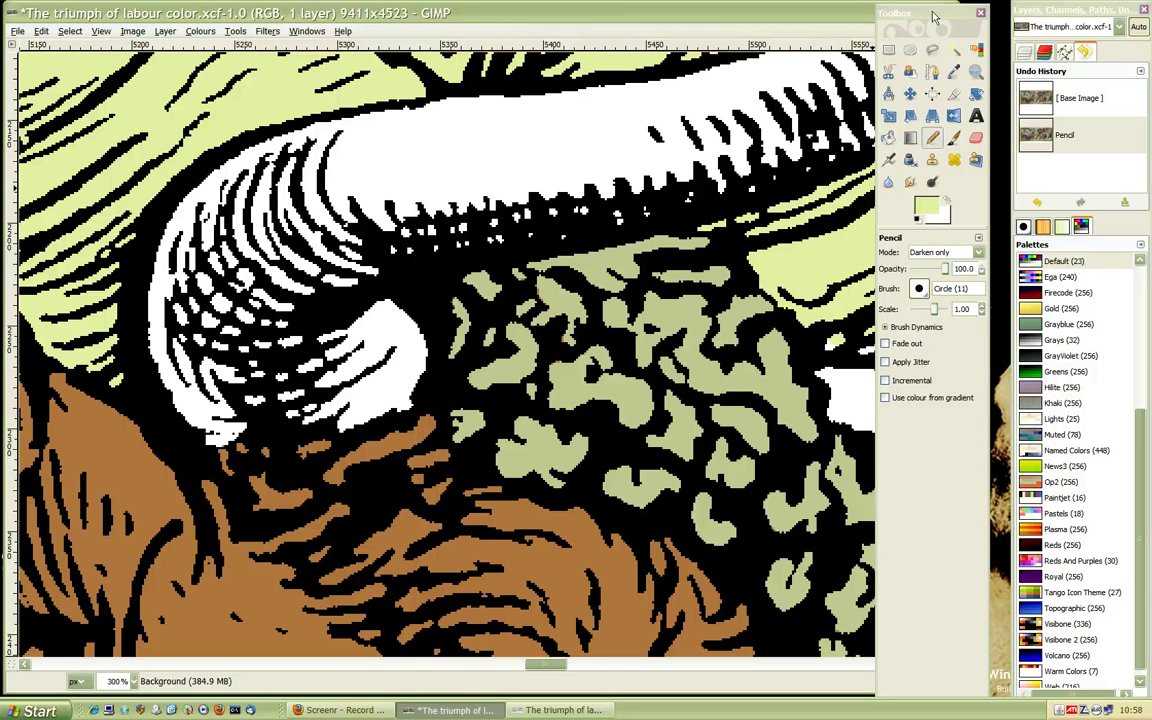
- Paint yellow-green over the remaining white specks in the drapery folds
{"action": "left_click_drag", "start_coordinate": [933, 16], "coordinate": [950, 16]}
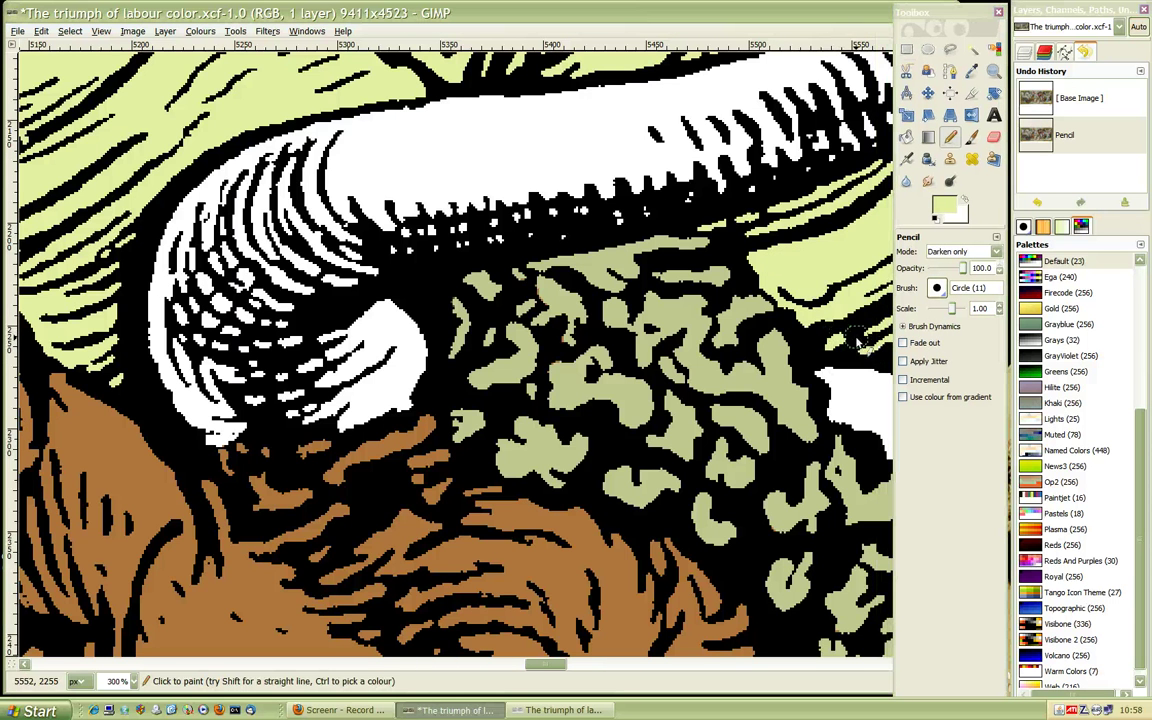
{"action": "left_click", "coordinate": [855, 340]}
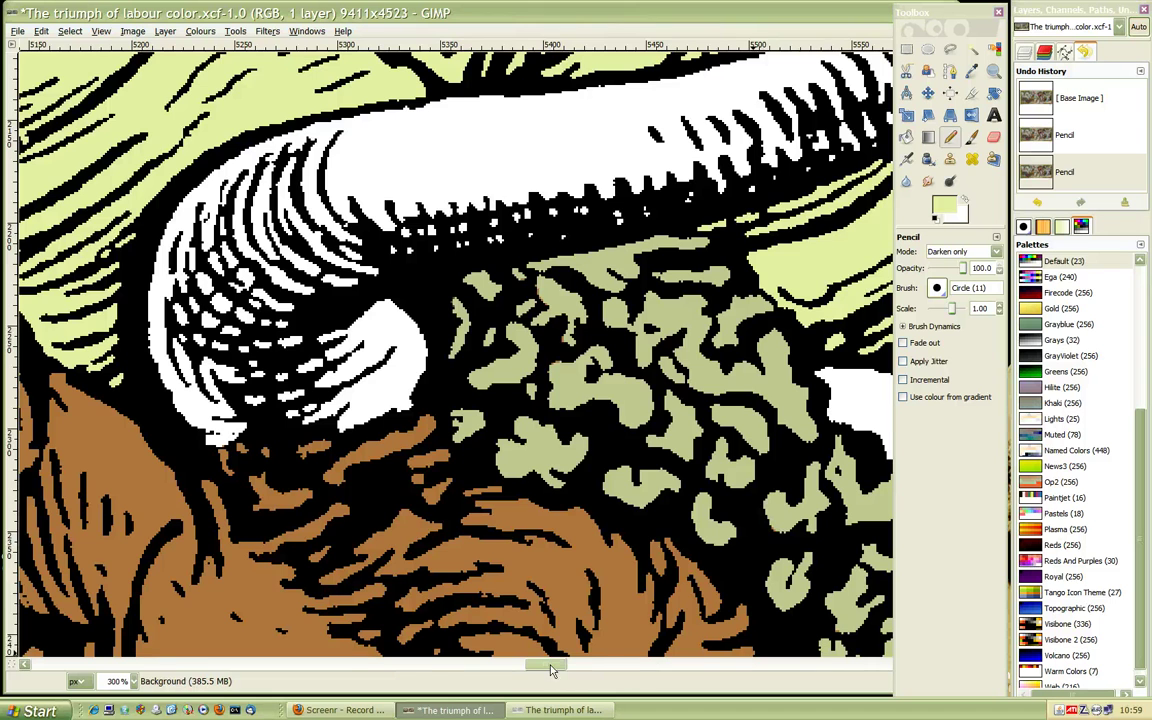
{"action": "scroll", "coordinate": [505, 603], "scroll_direction": "right", "scroll_amount": 5}
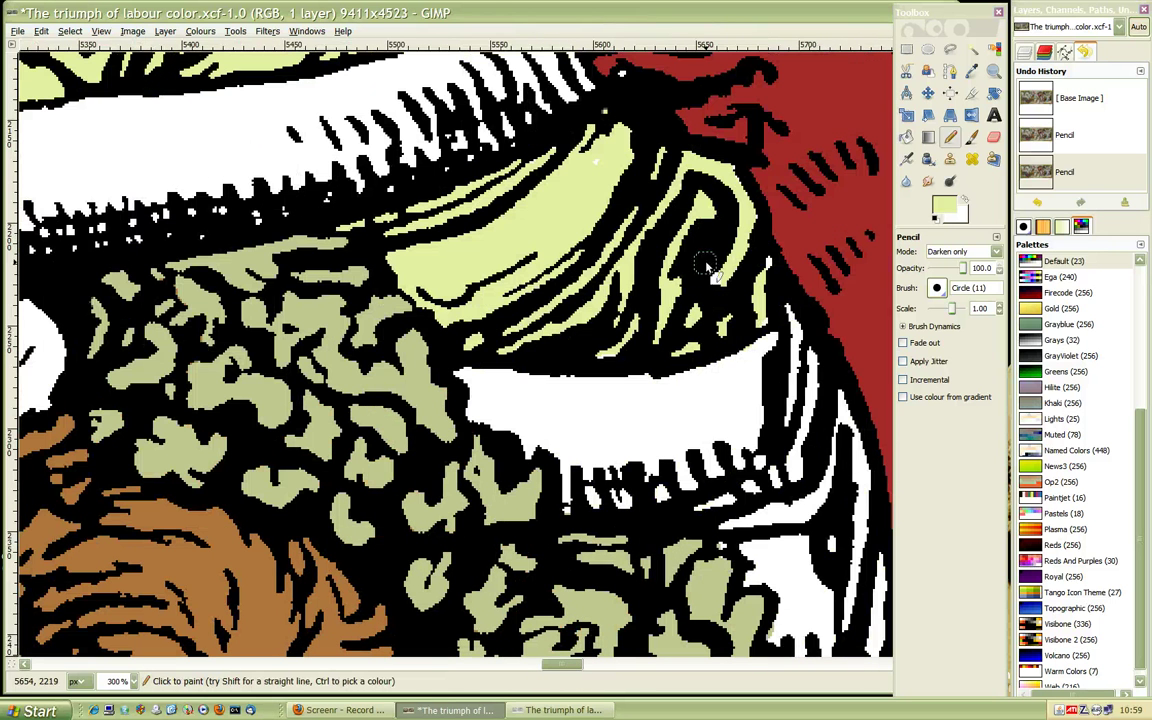
{"action": "left_click_drag", "start_coordinate": [635, 222], "coordinate": [655, 258]}
{"action": "left_click_drag", "start_coordinate": [766, 268], "coordinate": [662, 168]}
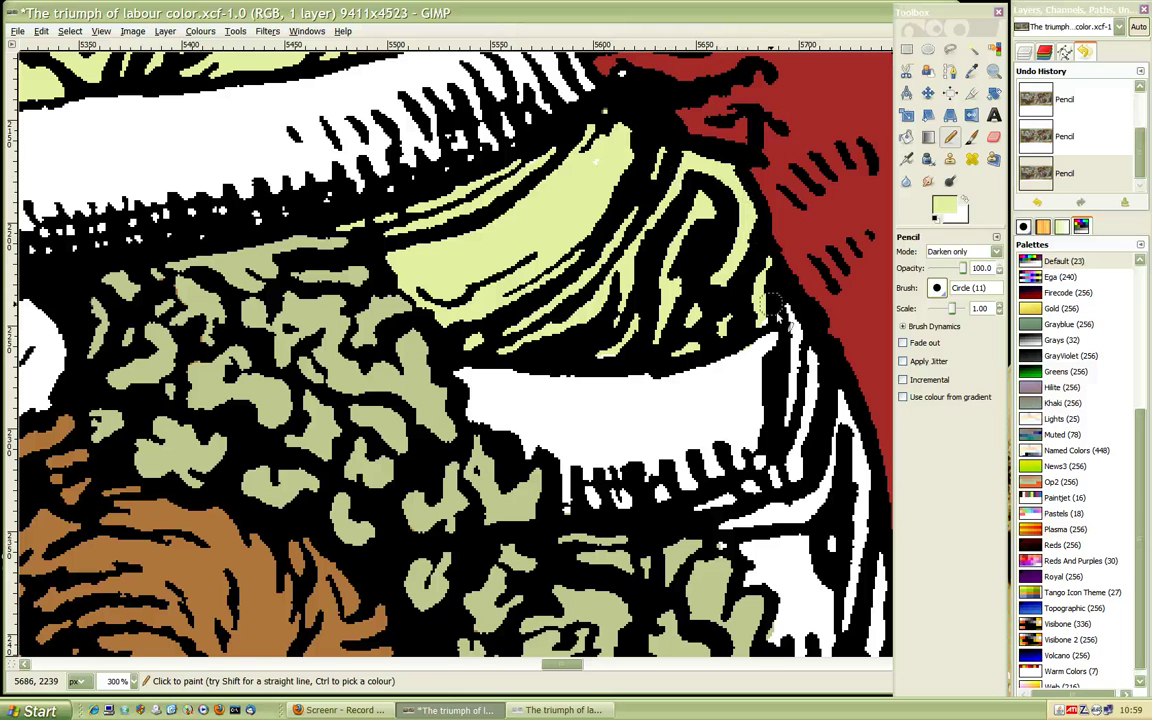
{"action": "left_click_drag", "start_coordinate": [662, 170], "coordinate": [668, 290]}
{"action": "mouse_move", "coordinate": [640, 375]}
{"action": "left_mouse_down"}
{"action": "mouse_move", "coordinate": [585, 180]}
{"action": "mouse_move", "coordinate": [525, 178]}
{"action": "mouse_move", "coordinate": [598, 232]}
{"action": "left_mouse_up"}
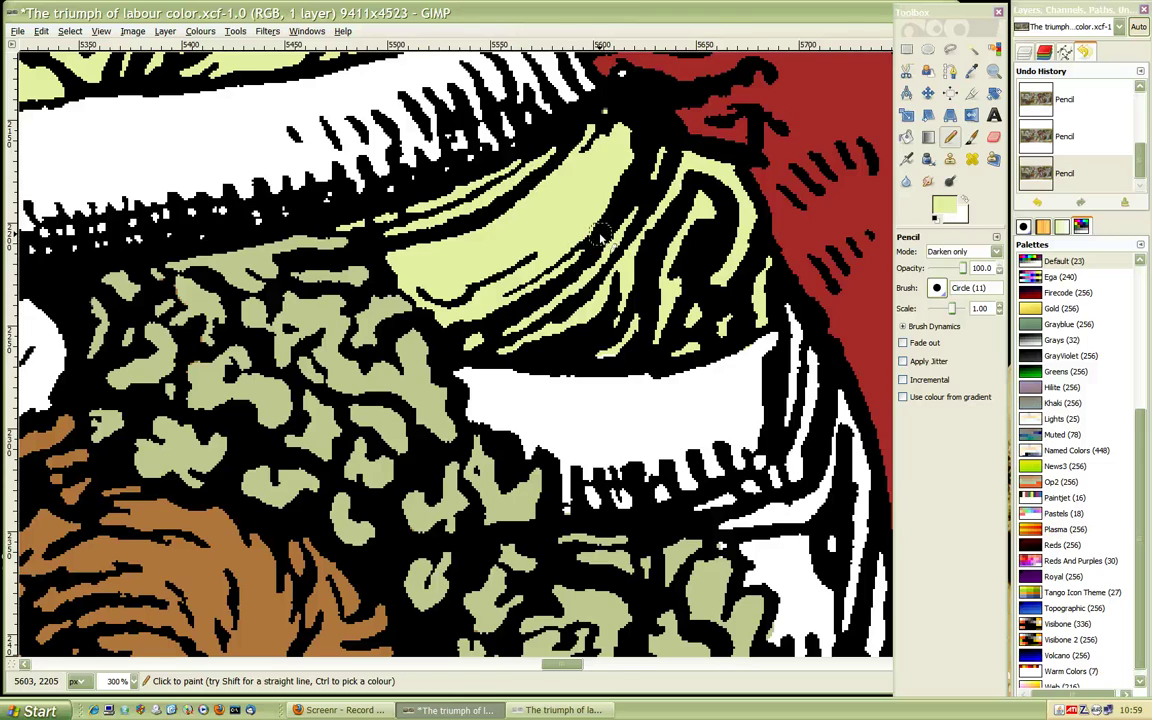
- Zoom out step by step to 12.5% so the whole coloured engraving and border show
{"action": "key", "text": "minus"}
{"action": "key", "text": "minus"}
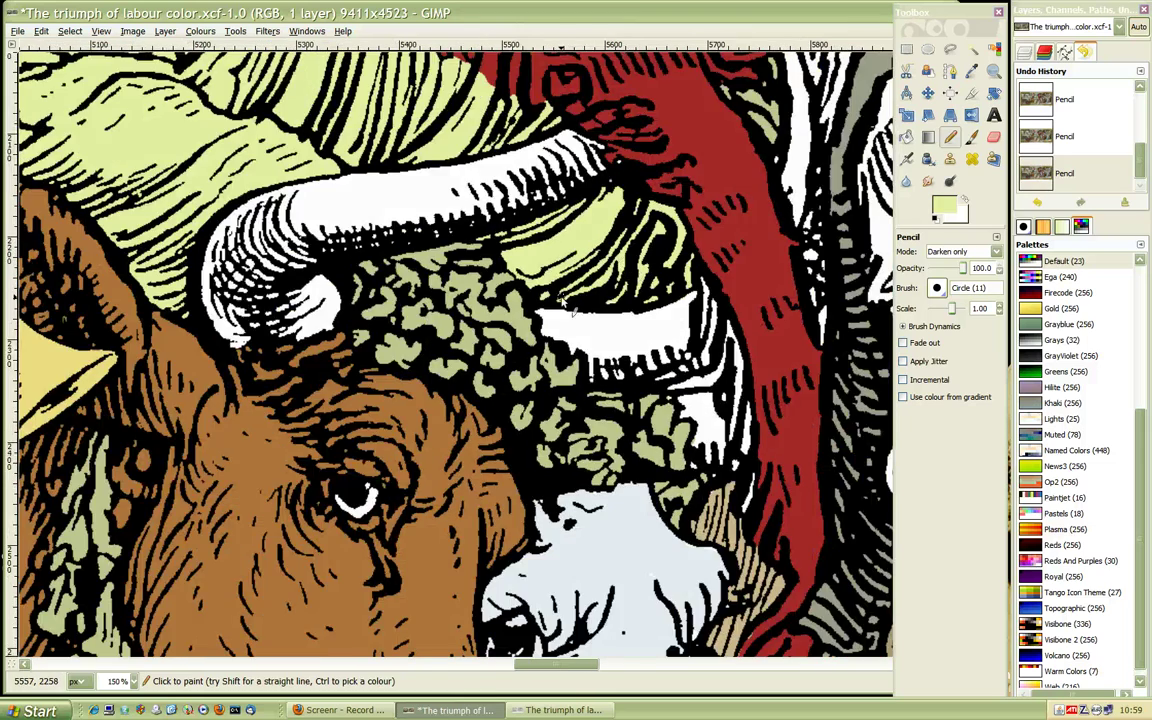
{"action": "key", "text": "minus"}
{"action": "key", "text": "minus"}
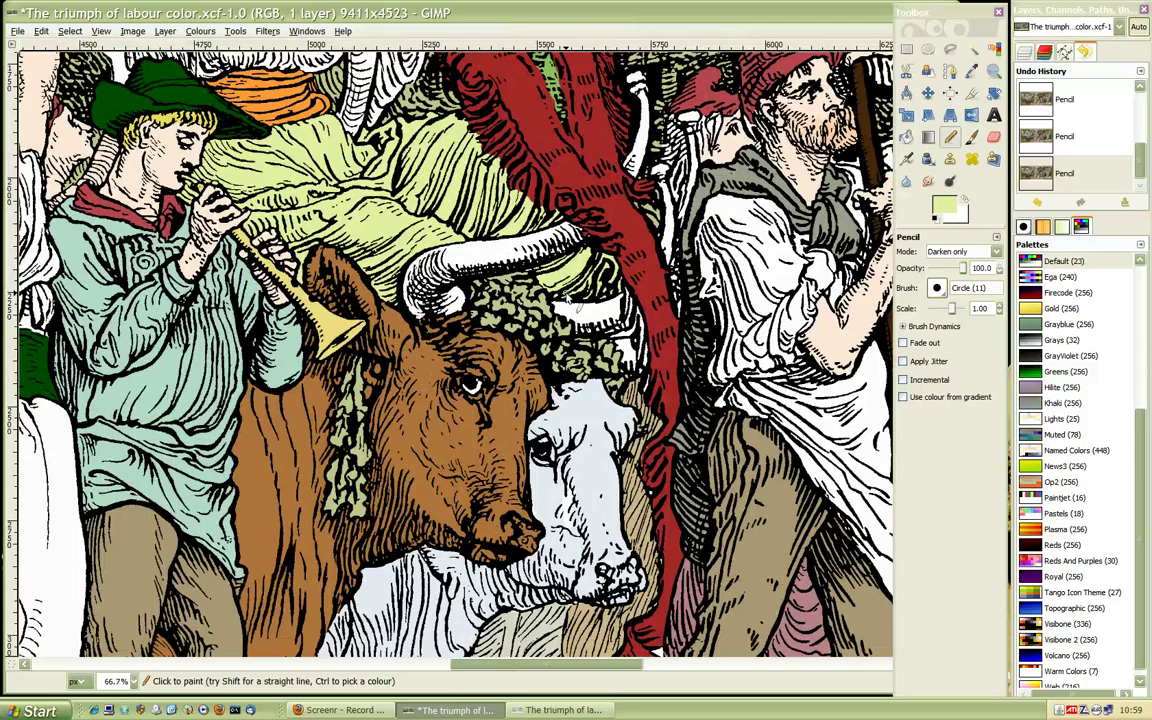
{"action": "key", "text": "minus"}
{"action": "key", "text": "minus"}
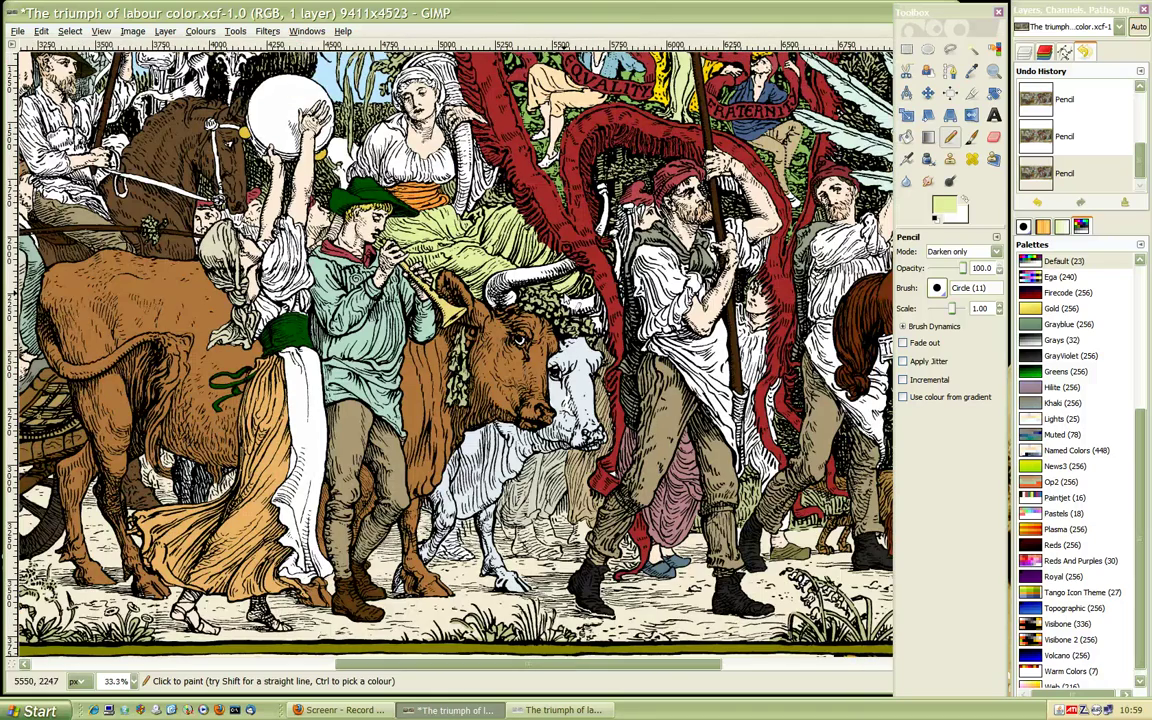
{"action": "left_click_drag", "start_coordinate": [690, 665], "coordinate": [677, 675]}
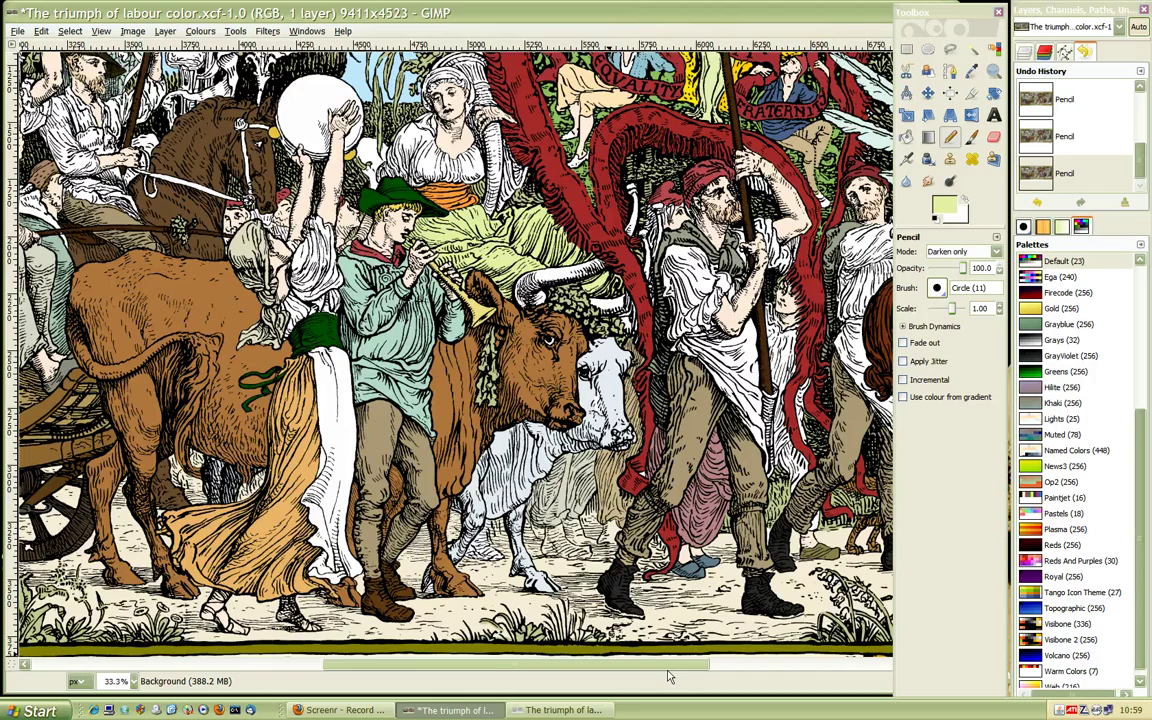
{"action": "key", "text": "minus"}
{"action": "key", "text": "minus"}
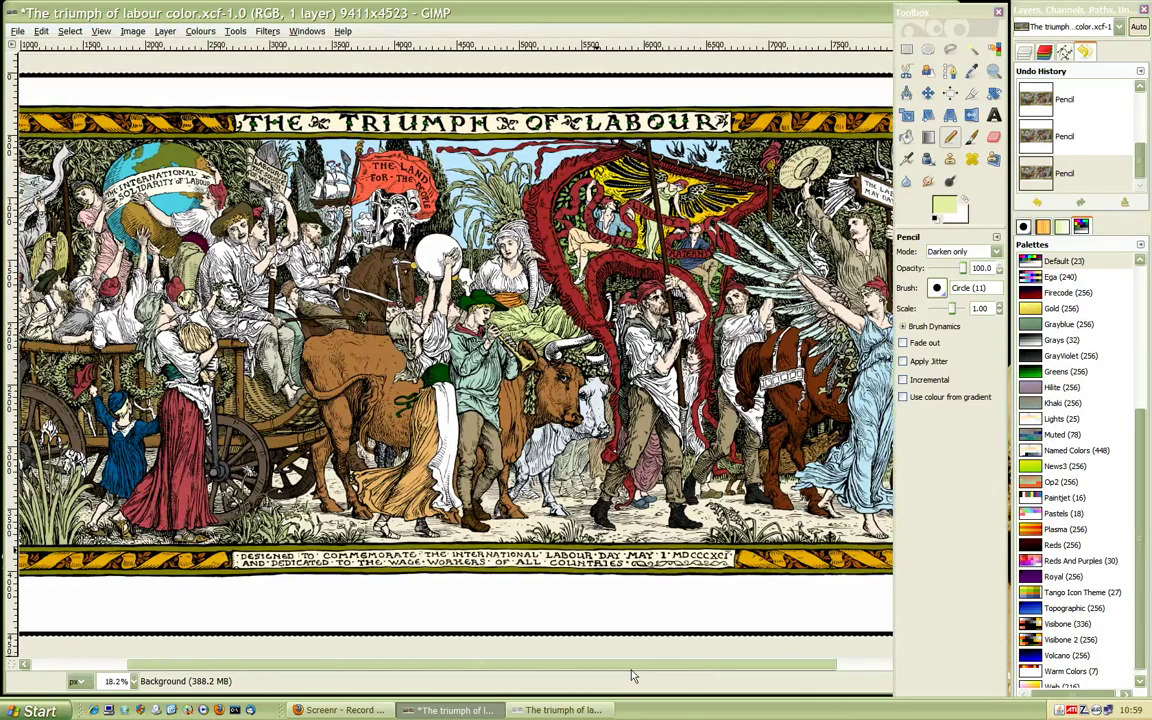
{"action": "key", "text": "minus"}
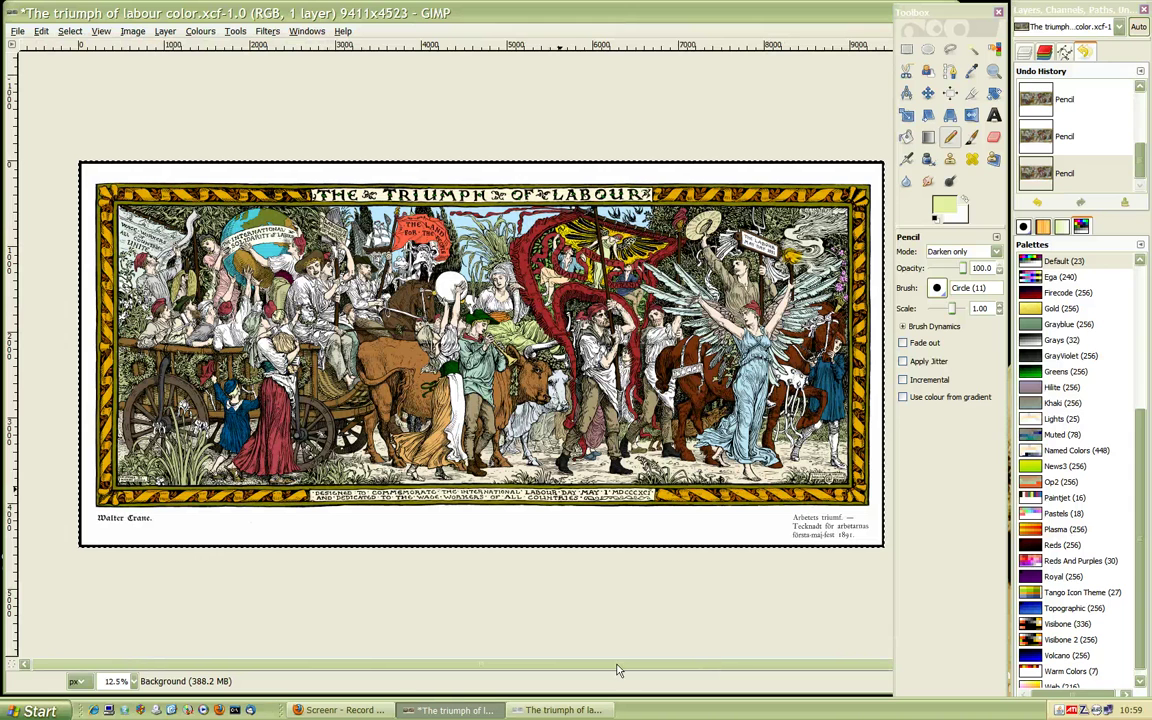